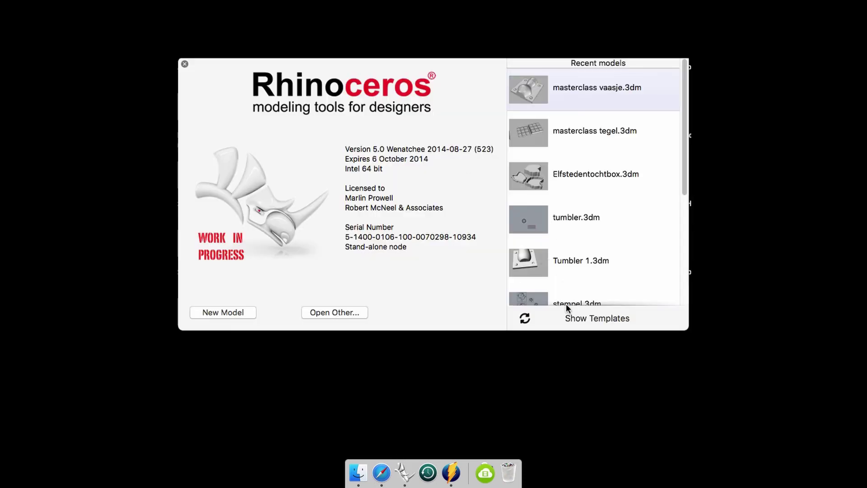
Step: Create a new model from the Large Objects - Millimeters template
left_click(582, 319)
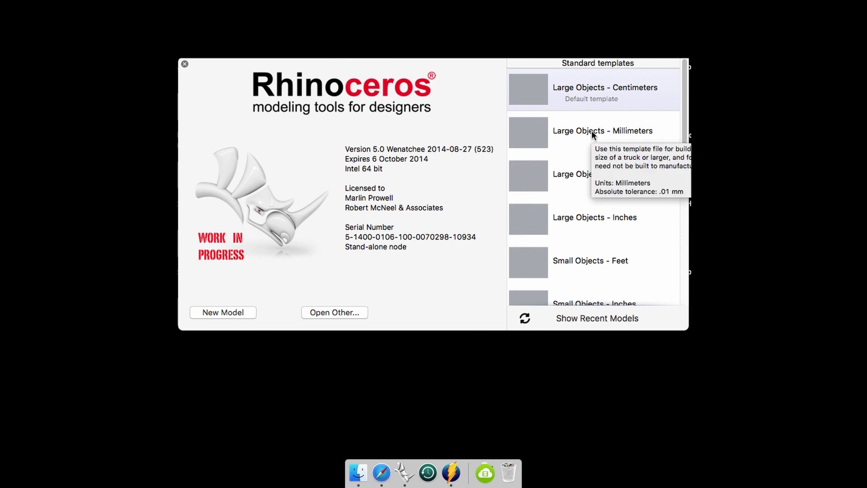
left_click(592, 131)
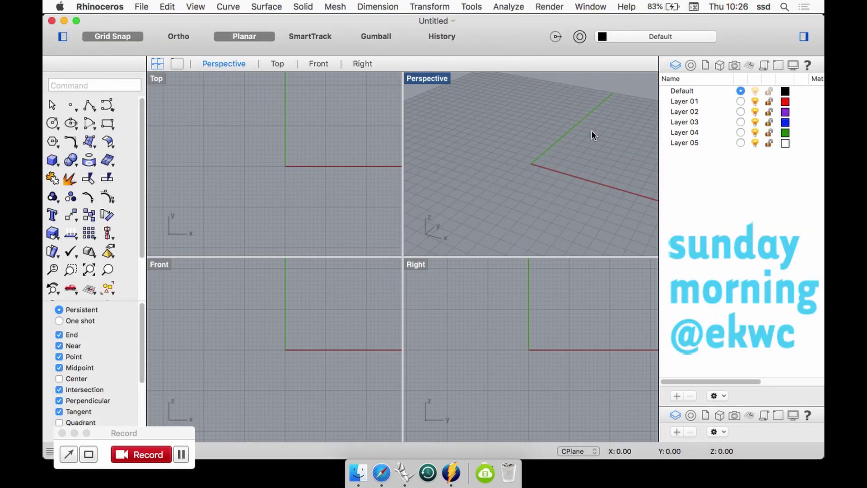
Step: Frame the whole construction grid in the Top, Perspective, Front and Right viewports
scroll(325, 167, "down", 15)
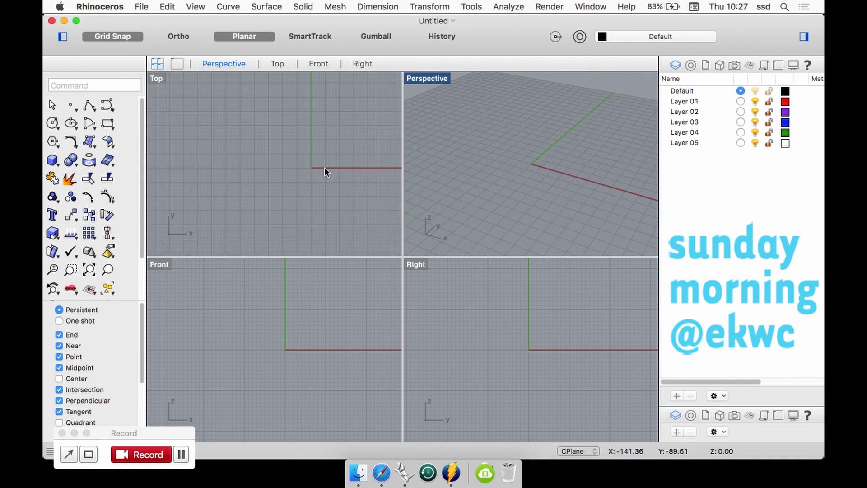
left_click(323, 166)
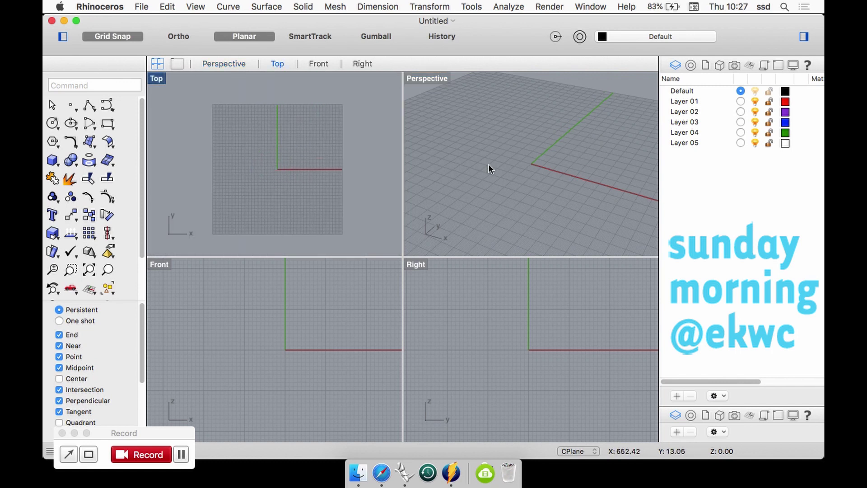
left_click(436, 78)
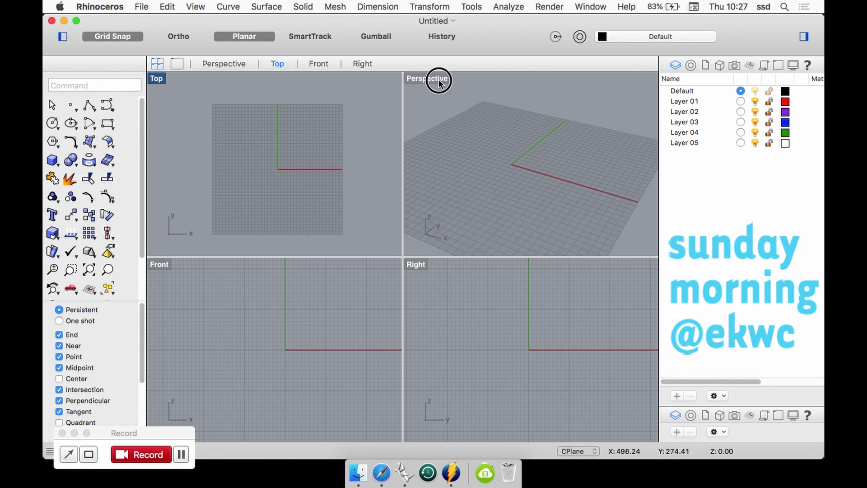
left_click(161, 265)
left_click(409, 265)
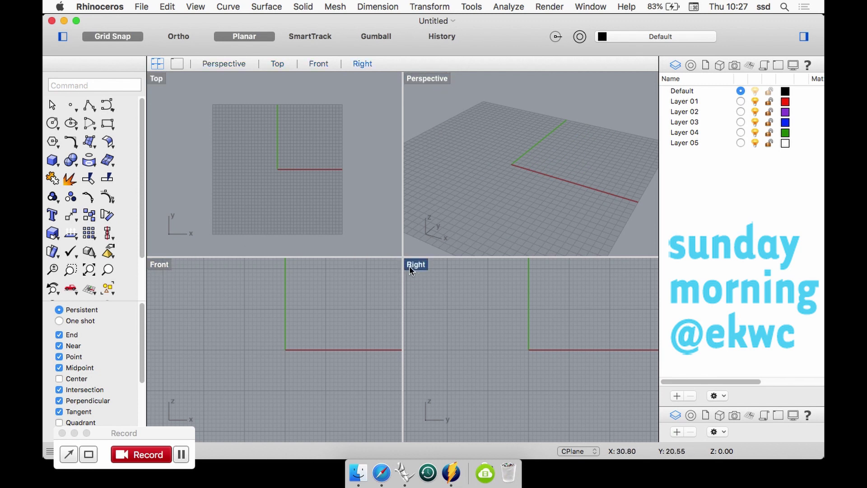
scroll(285, 329, "down", 5)
right_click_drag(284, 329, 271, 342)
scroll(570, 332, "down", 8)
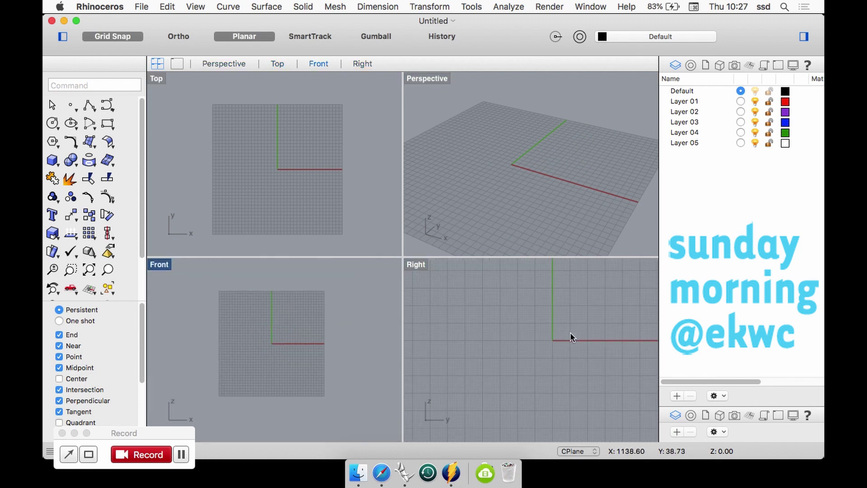
right_click_drag(568, 333, 509, 331)
scroll(508, 346, "up", 4)
scroll(276, 337, "up", 2)
scroll(275, 337, "up", 2)
scroll(280, 166, "up", 2)
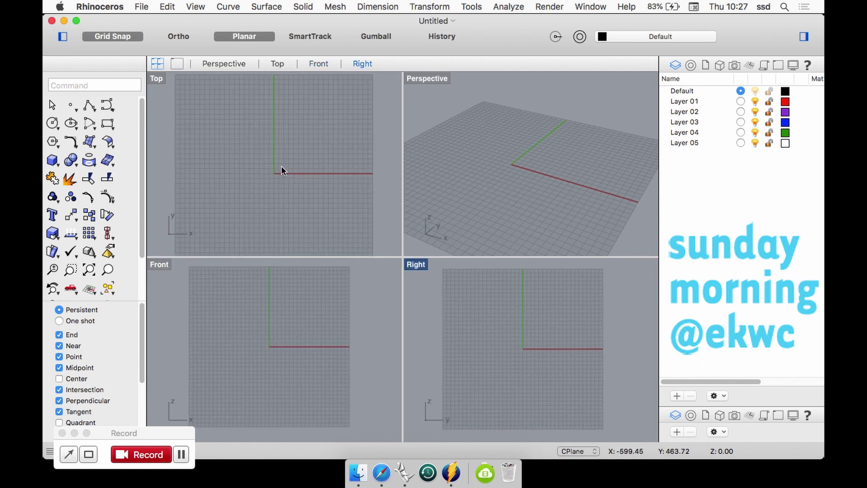
mouse_move(281, 167)
right_mouse_down()
mouse_move(288, 146)
mouse_move(279, 154)
right_mouse_up()
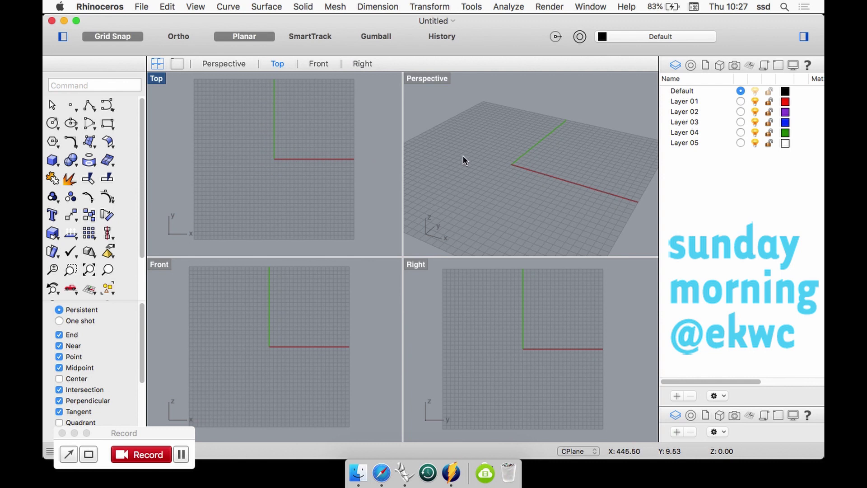
scroll(463, 156, "down", 4)
right_click_drag(468, 182, 514, 184)
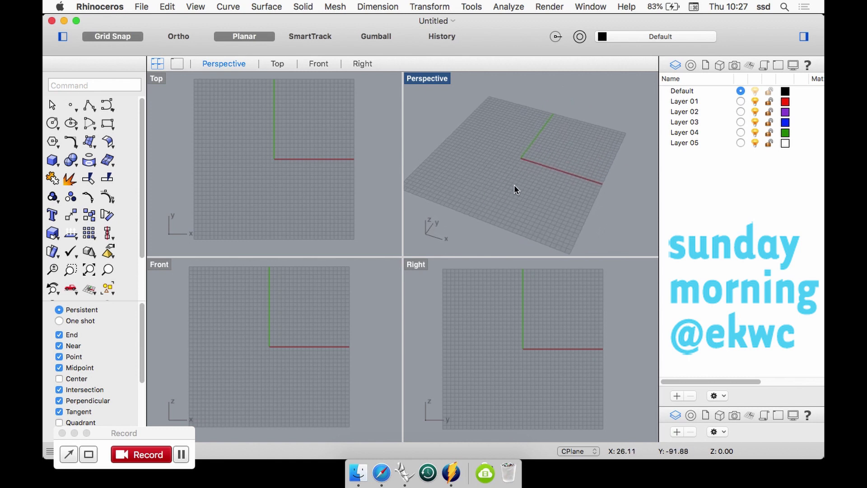
left_click(299, 145)
left_click(281, 336)
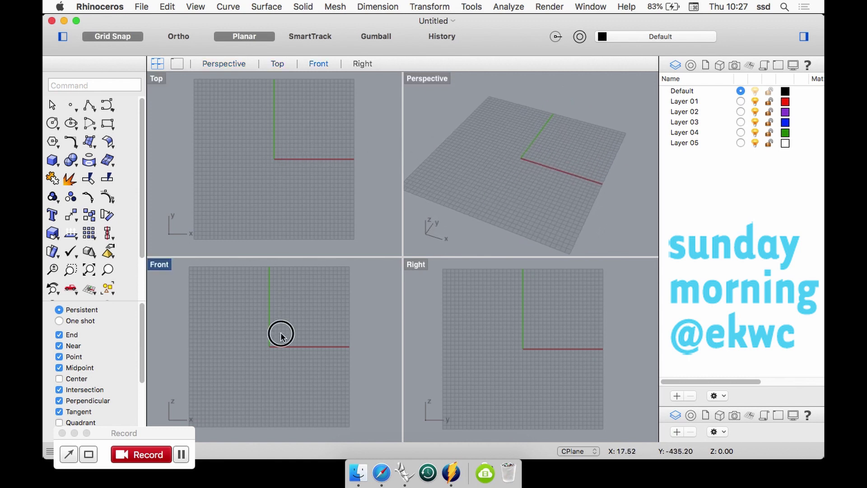
left_click(494, 336)
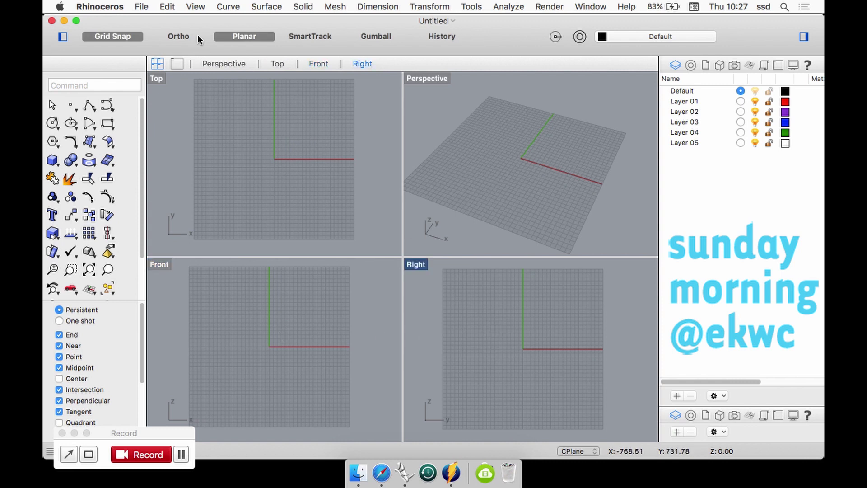
left_click(196, 8)
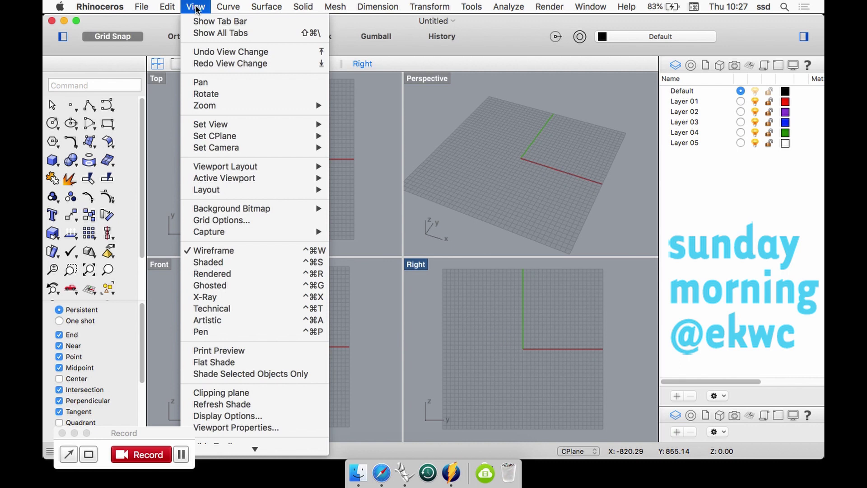
mouse_move(316, 124)
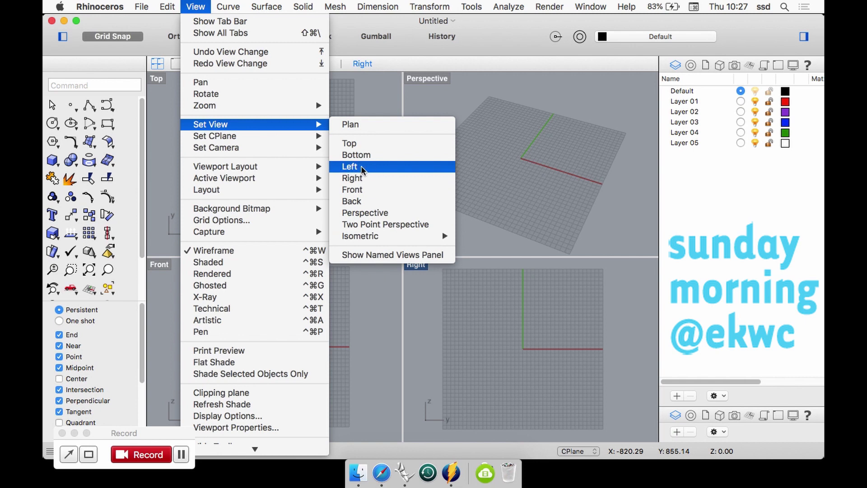
left_click(352, 96)
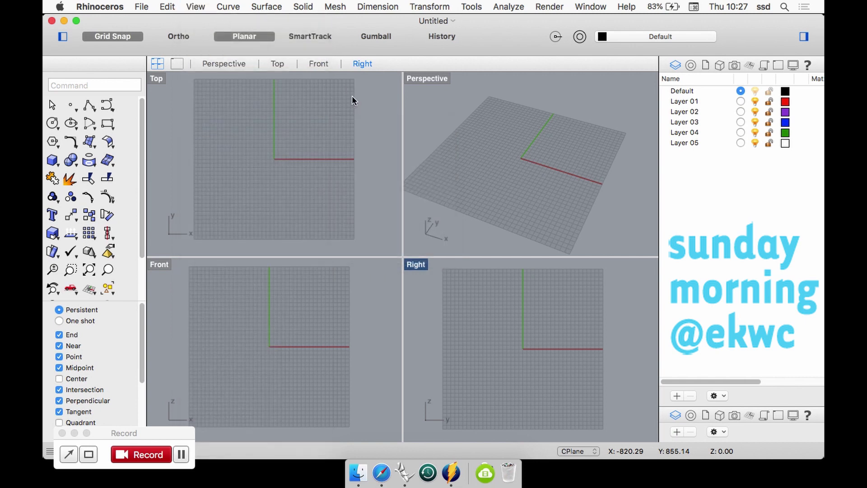
right_click_drag(286, 130, 283, 133)
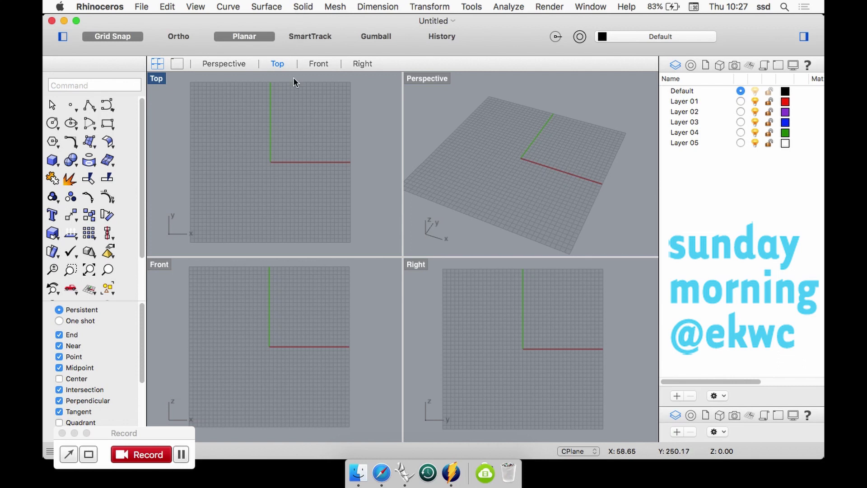
right_click_drag(302, 141, 306, 143)
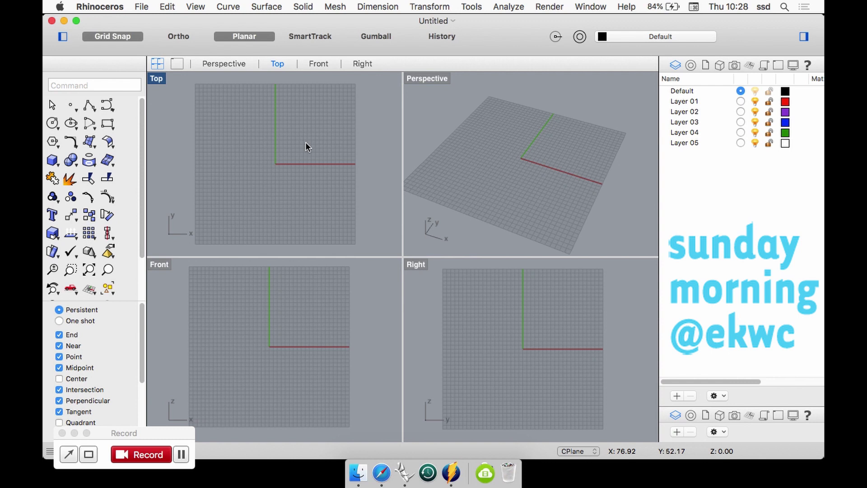
left_click(275, 8)
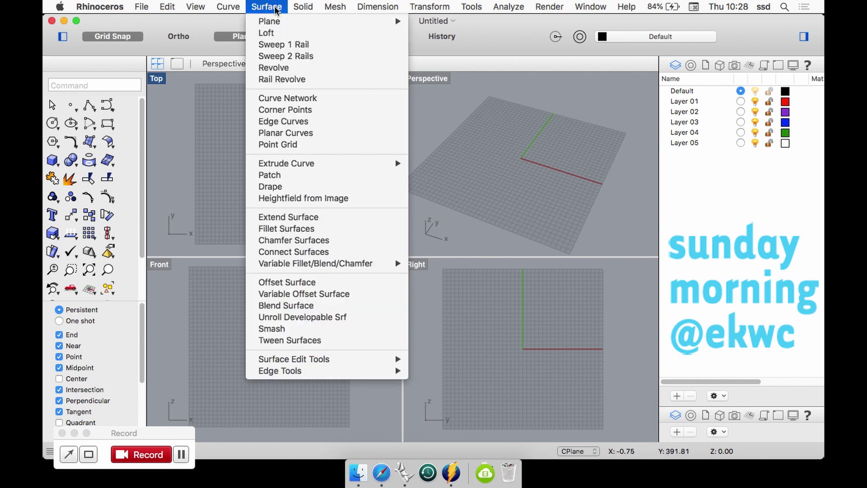
left_click(208, 154)
mouse_move(267, 164)
right_mouse_down()
mouse_move(259, 169)
mouse_move(272, 159)
right_mouse_up()
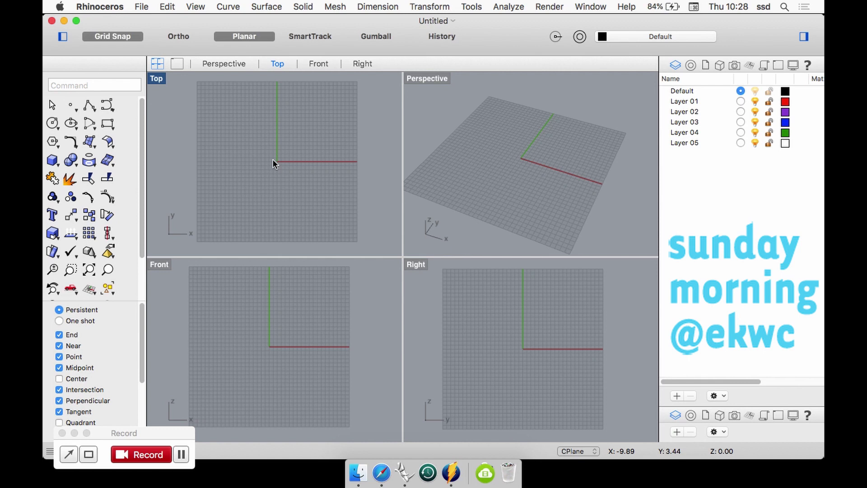
mouse_move(273, 164)
right_mouse_down()
mouse_move(255, 169)
mouse_move(269, 172)
right_mouse_up()
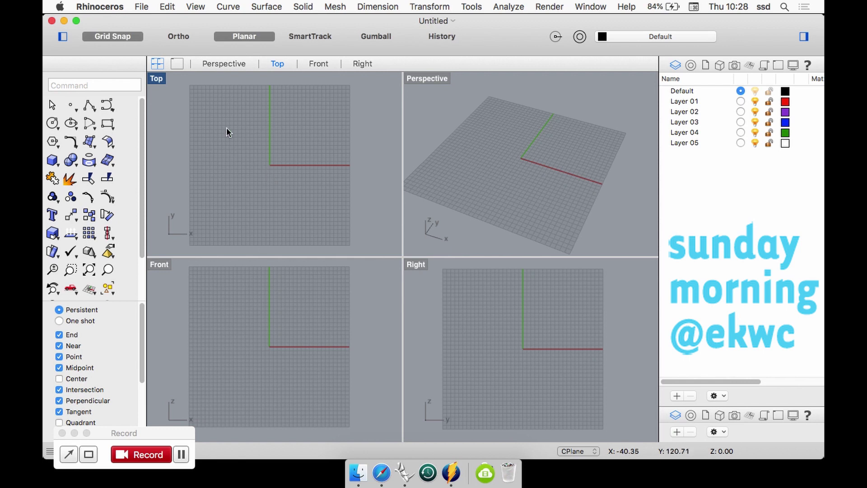
Step: Draw a corner-to-corner box starting at the origin, with a base about 196 by 181 mm, and raise it above the grid
left_click(51, 160)
mouse_move(96, 165)
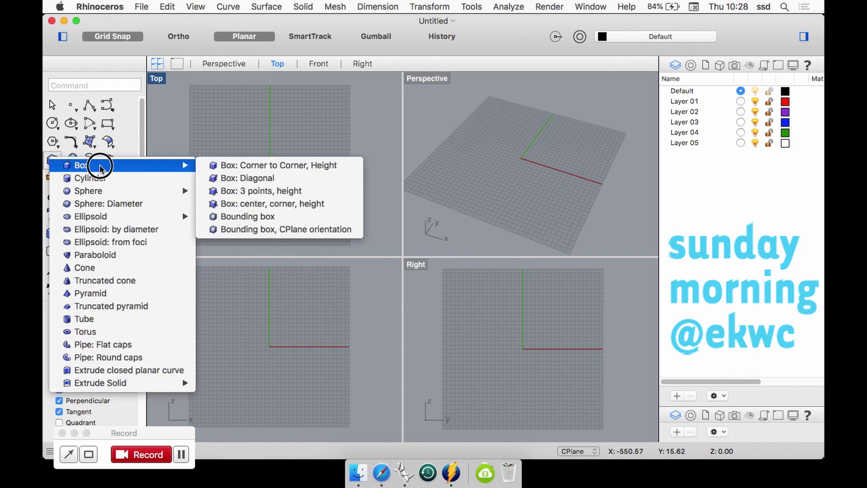
left_click(238, 166)
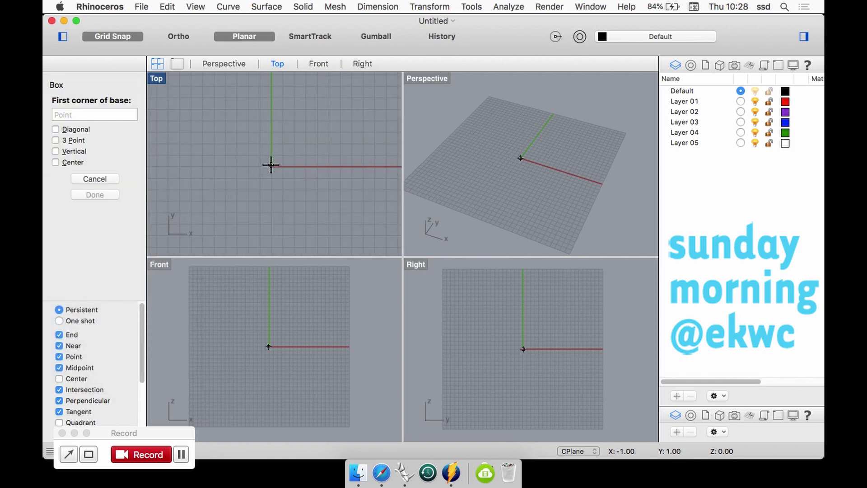
left_click(270, 165)
scroll(292, 155, "down", 3)
left_click(359, 89)
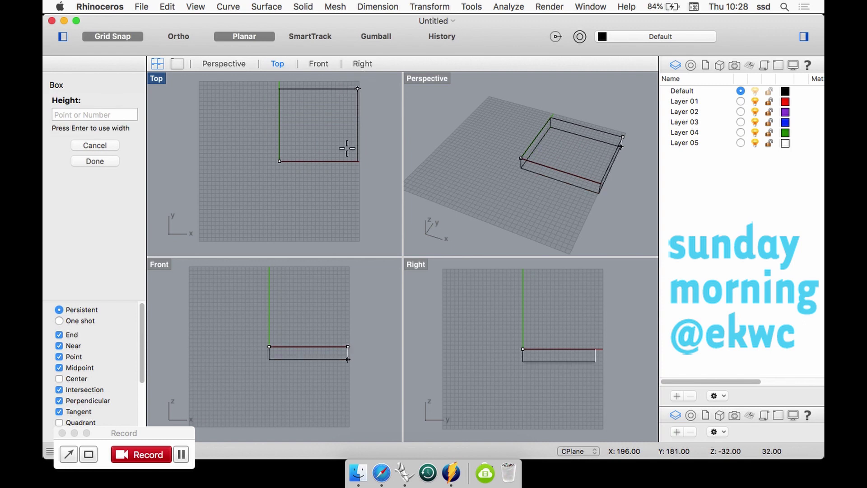
left_click(344, 295)
Step: Switch the Perspective viewport to Shaded display
right_click_drag(536, 195, 579, 131)
left_click(195, 6)
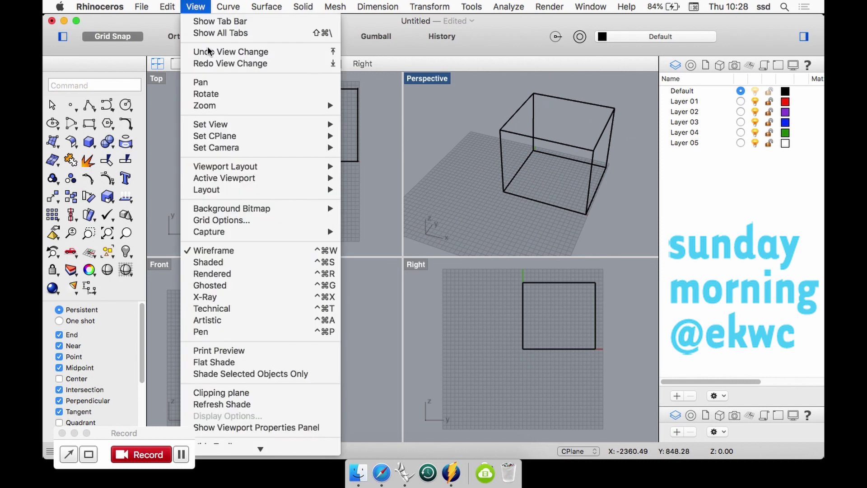
left_click(214, 263)
mouse_move(551, 189)
right_mouse_down()
mouse_move(483, 151)
mouse_move(555, 208)
mouse_move(623, 154)
mouse_move(598, 141)
mouse_move(461, 154)
right_mouse_up()
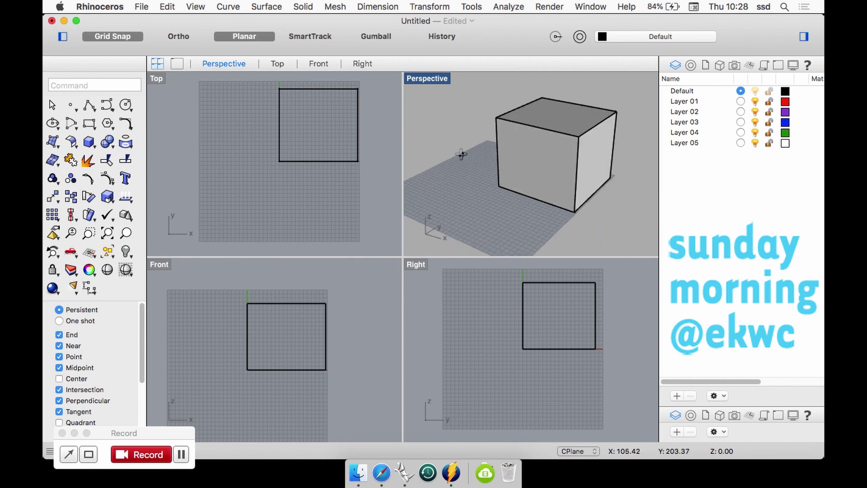
Step: Explode the box into its separate face surfaces
left_click(530, 163)
right_click_drag(533, 158, 552, 173)
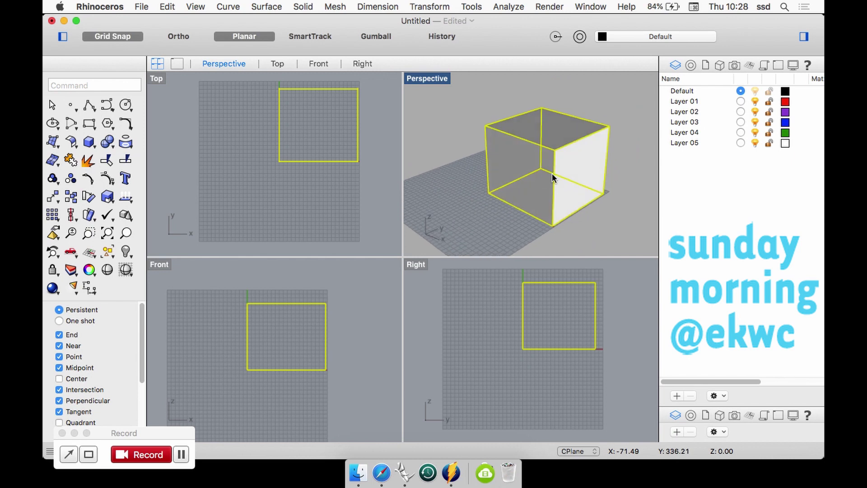
left_click(90, 161)
left_click(522, 162)
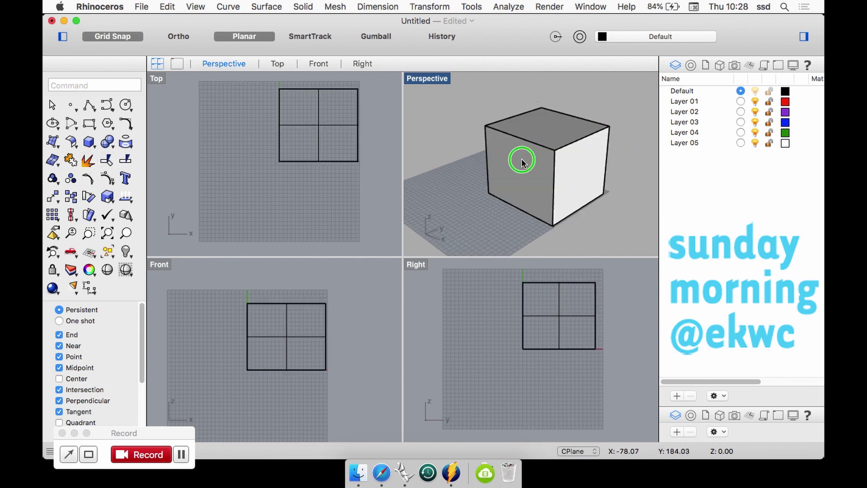
right_click_drag(521, 160, 576, 169)
Step: Delete the exploded box's side face that is parallel to the Right view, and undo the deletion
left_click(580, 167)
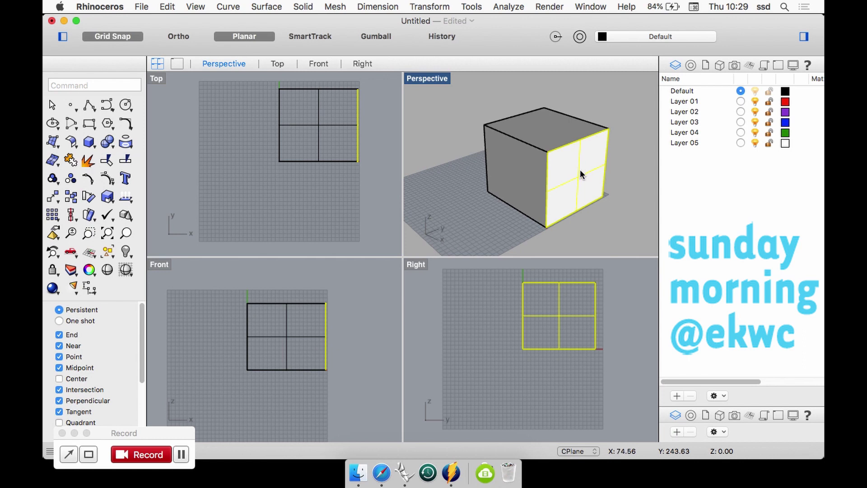
key("Delete")
right_click_drag(580, 171, 599, 186)
key("super+z")
left_click(610, 205)
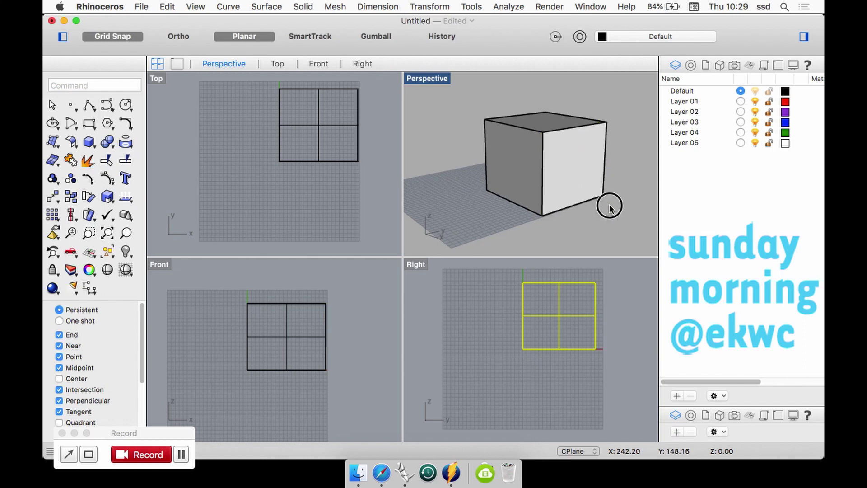
Step: Select all the exploded faces and join them back into one closed polysurface
scroll(611, 165, "up", 3)
left_click_drag(615, 221, 439, 87)
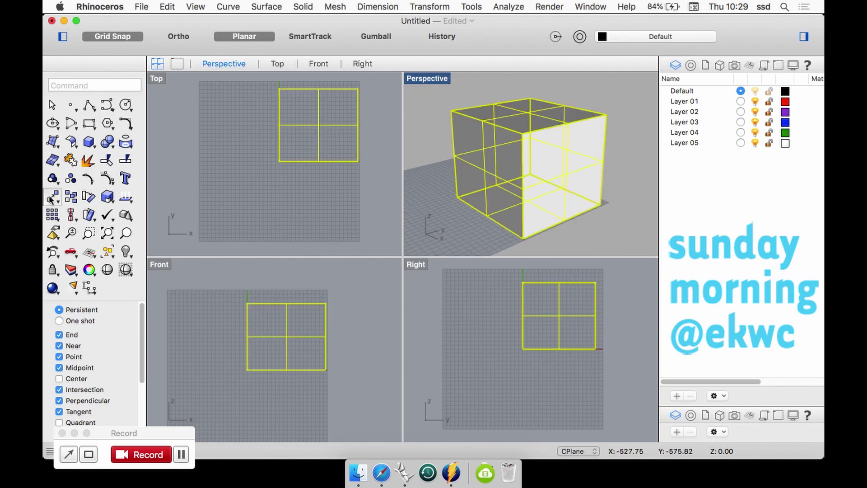
left_click(71, 160)
left_click(426, 187)
right_click_drag(467, 188, 509, 182)
left_click(510, 183)
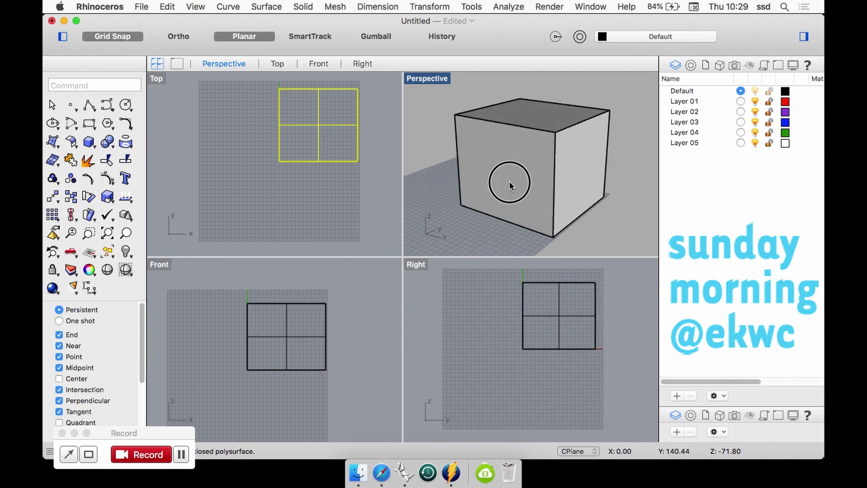
Step: Delete the joined box from the model
right_click_drag(434, 186, 410, 199)
right_click_drag(334, 181, 328, 205)
right_click_drag(339, 167, 325, 176)
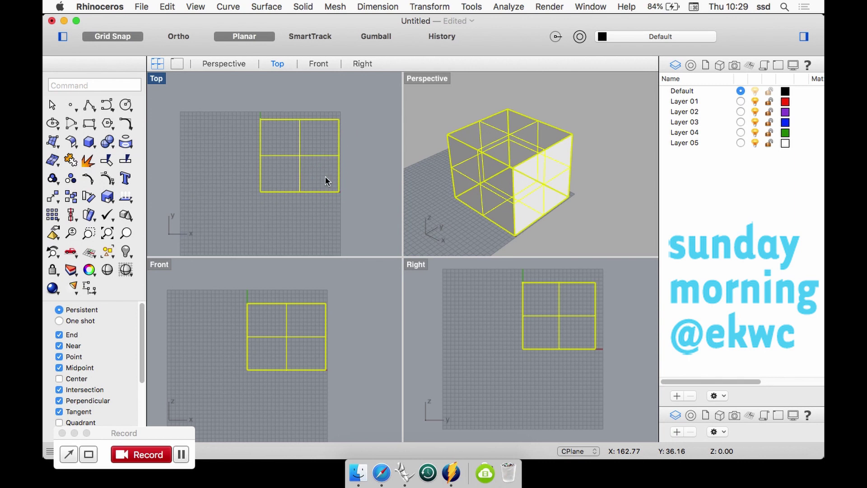
scroll(518, 166, "up", 3)
mouse_move(471, 173)
right_mouse_down()
mouse_move(476, 140)
mouse_move(474, 175)
mouse_move(488, 180)
mouse_move(483, 188)
mouse_move(539, 176)
mouse_move(539, 184)
mouse_move(563, 185)
mouse_move(596, 172)
mouse_move(567, 192)
mouse_move(551, 177)
right_mouse_up()
left_click(608, 155)
left_click(536, 178)
left_click(599, 150)
left_click(562, 168)
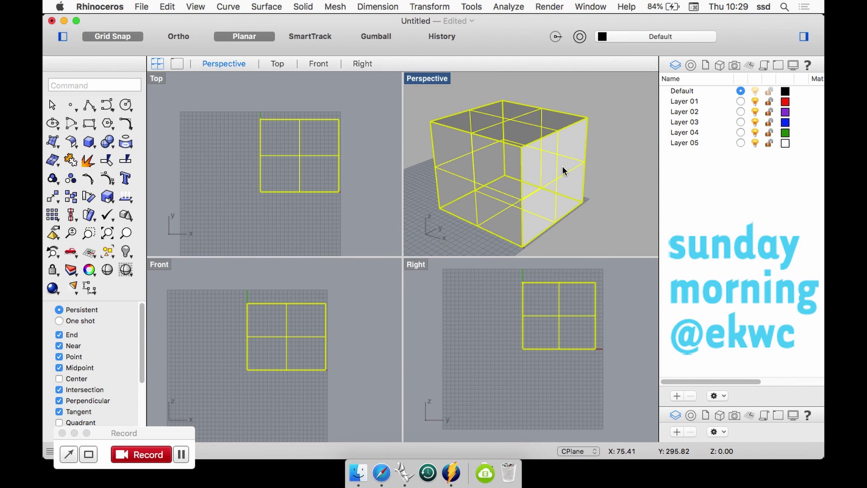
key("Delete")
right_click_drag(286, 188, 313, 154)
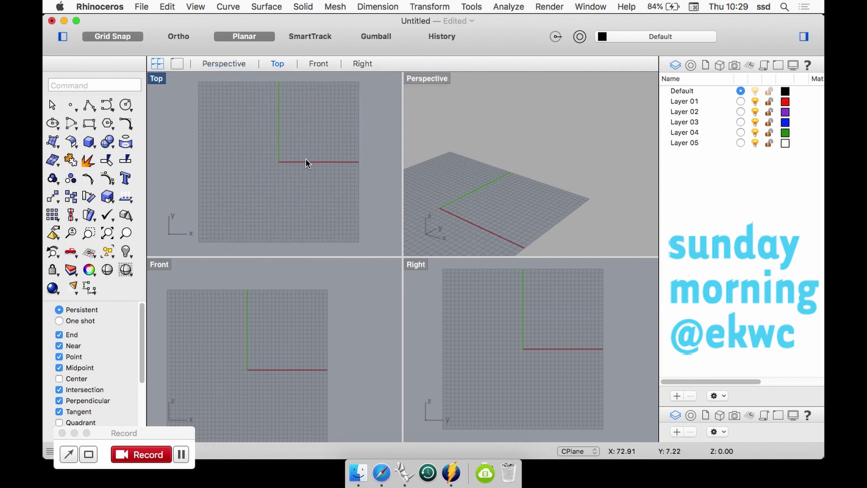
left_click(267, 6)
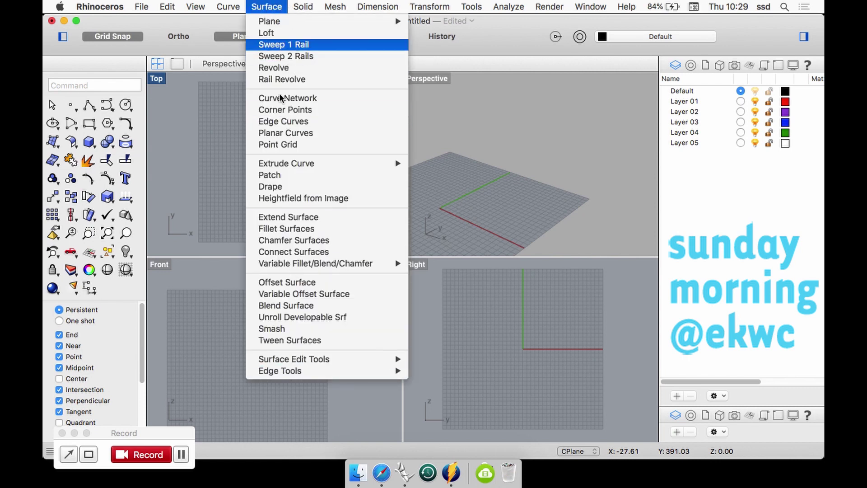
mouse_move(307, 7)
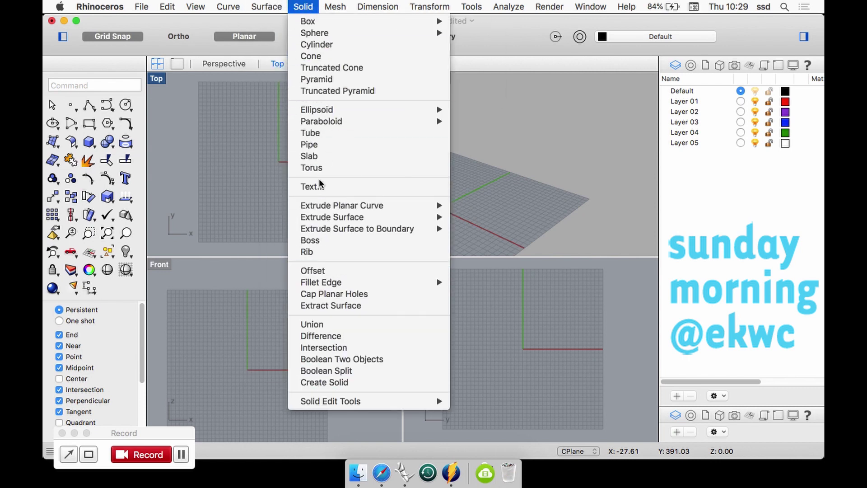
mouse_move(266, 7)
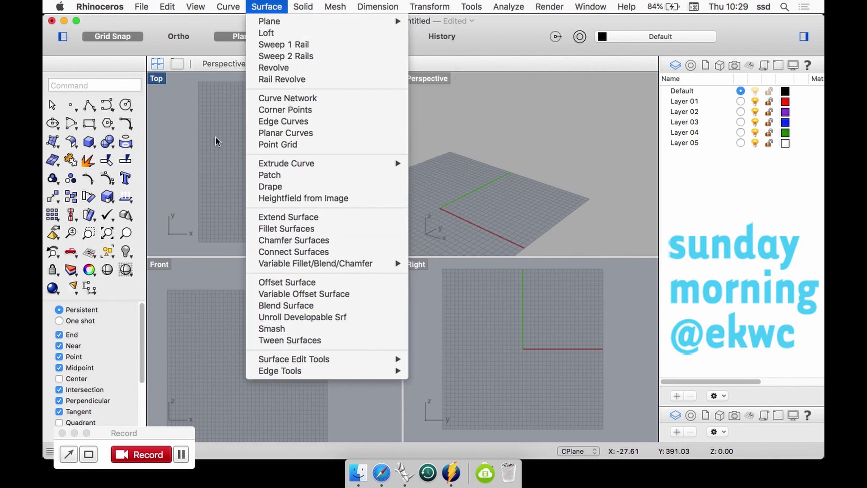
left_click(216, 135)
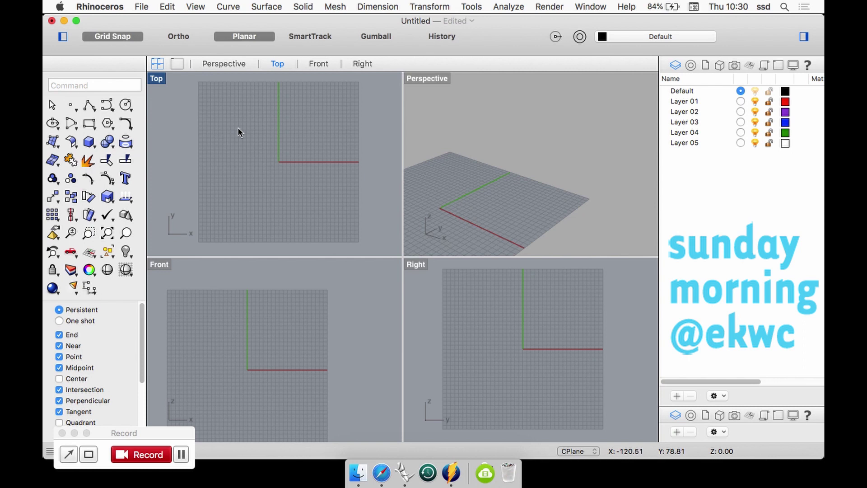
right_click_drag(262, 151, 253, 161)
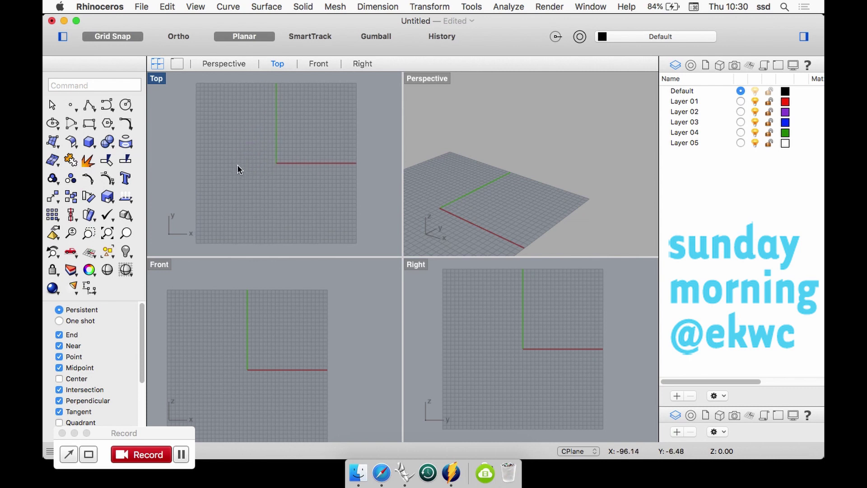
Step: Create a corner-to-corner box from the origin with a base of about 146 × 138 mm, setting its height in the Front view
left_click(91, 144)
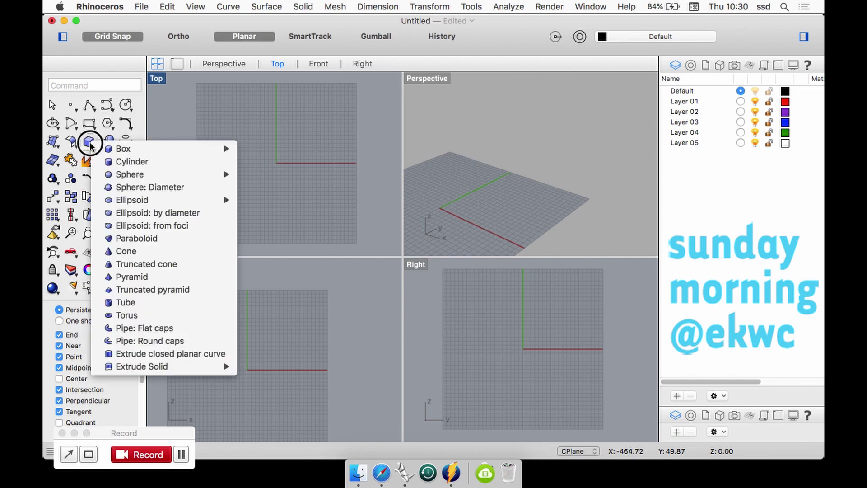
mouse_move(118, 146)
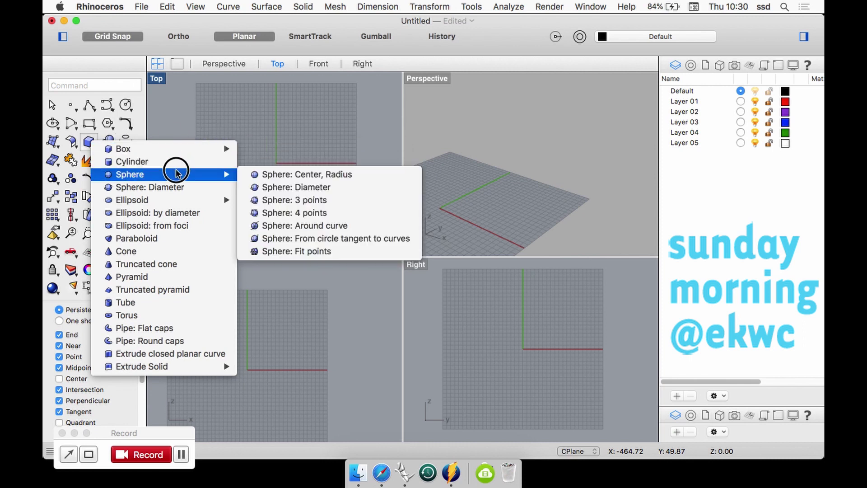
mouse_move(168, 200)
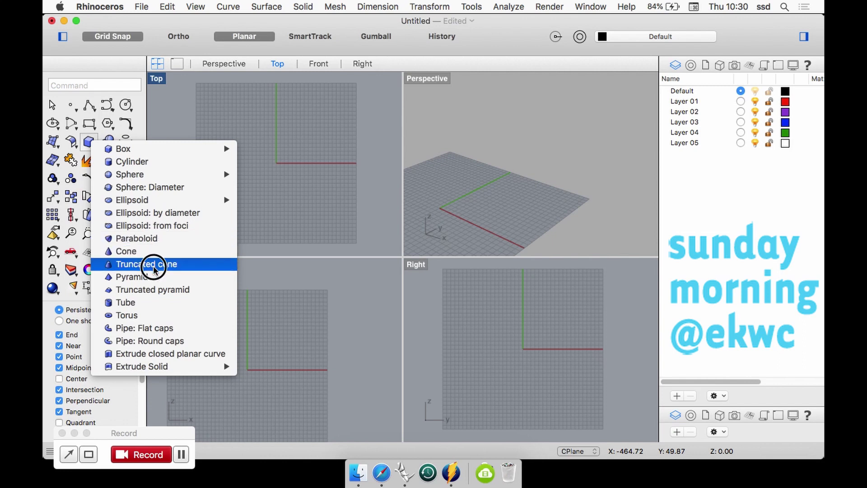
mouse_move(234, 148)
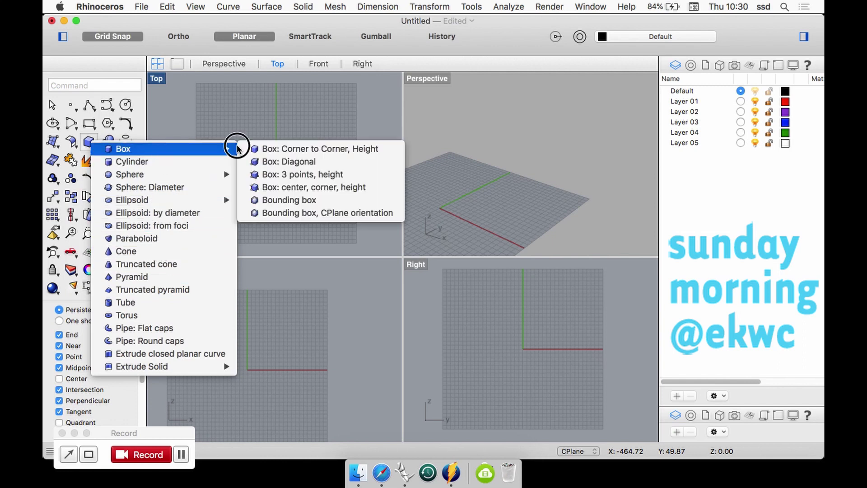
left_click(276, 151)
right_click_drag(281, 155, 227, 198)
left_click(225, 199)
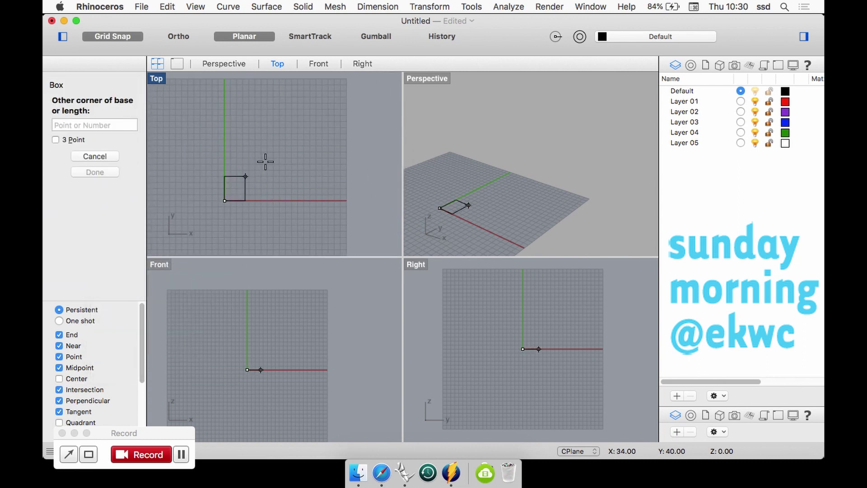
left_click(311, 118)
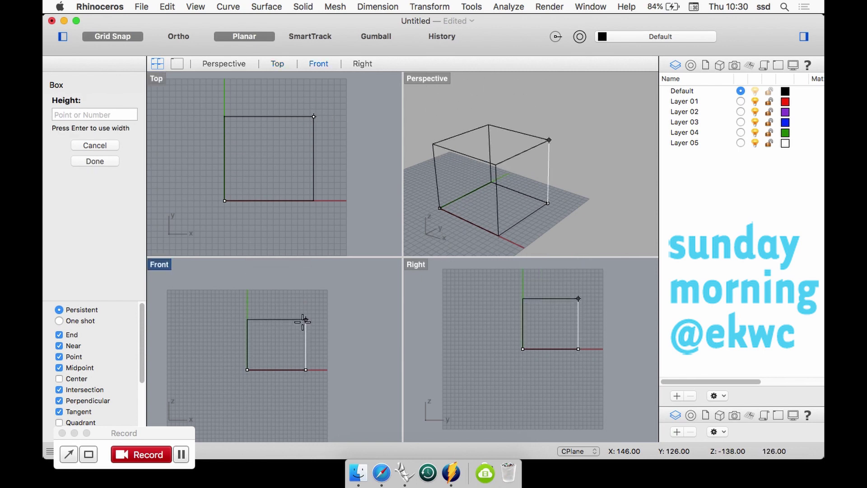
left_click(310, 309)
mouse_move(419, 223)
right_mouse_down()
mouse_move(516, 189)
mouse_move(481, 184)
mouse_move(518, 174)
right_mouse_up()
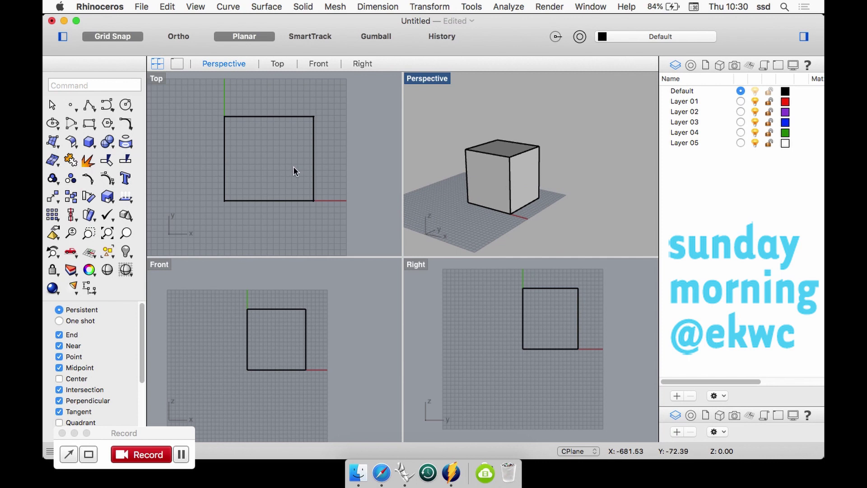
Step: Create a sphere centred on the box's base corner opposite the origin, with a radius of roughly half the box's width
left_click(90, 142)
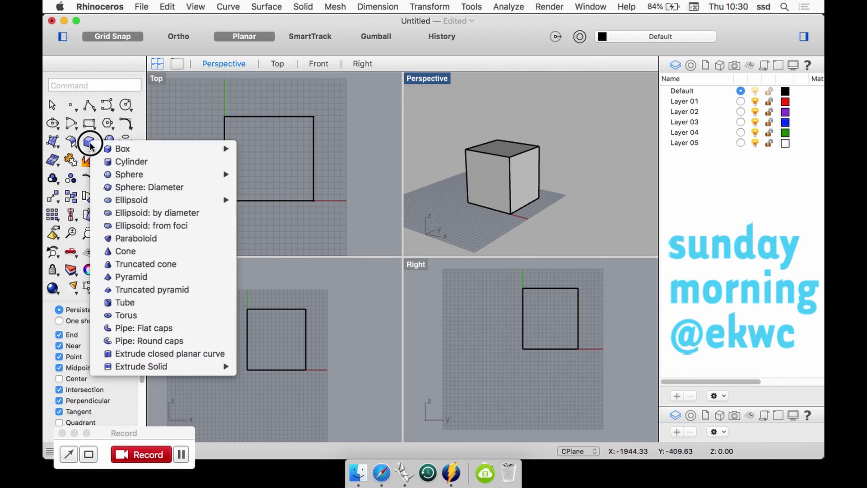
mouse_move(116, 176)
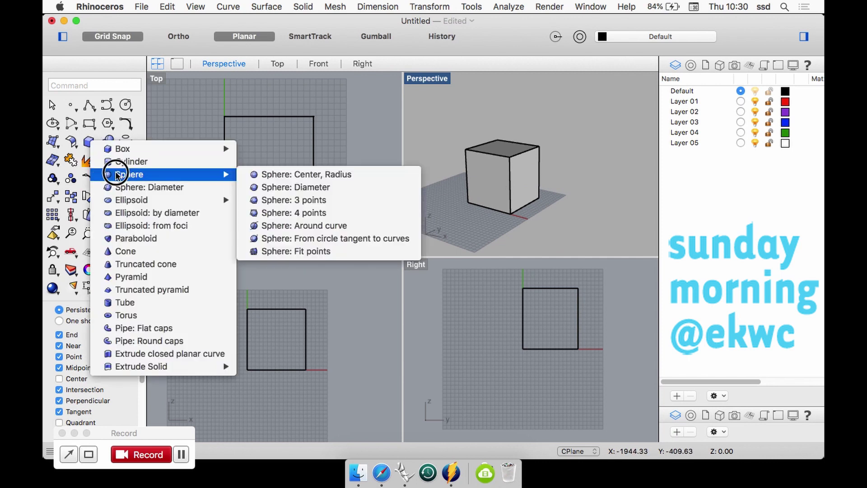
left_click(262, 173)
left_click(314, 117)
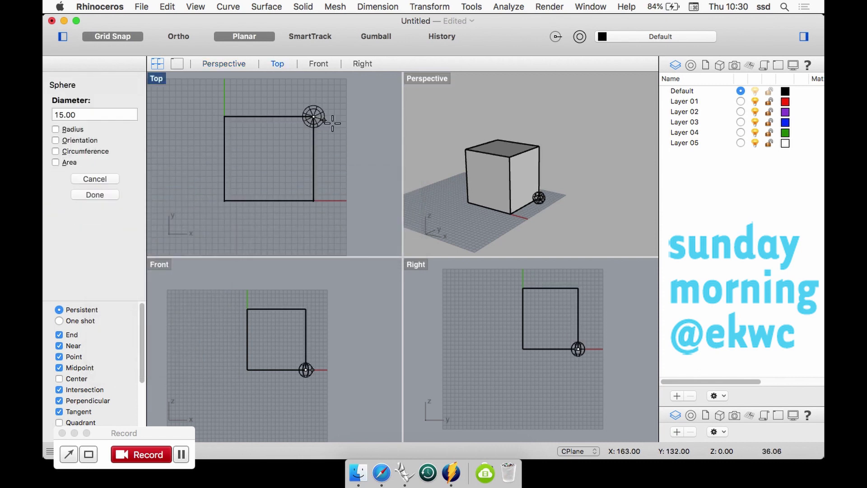
left_click(353, 133)
scroll(356, 163, "up", 3)
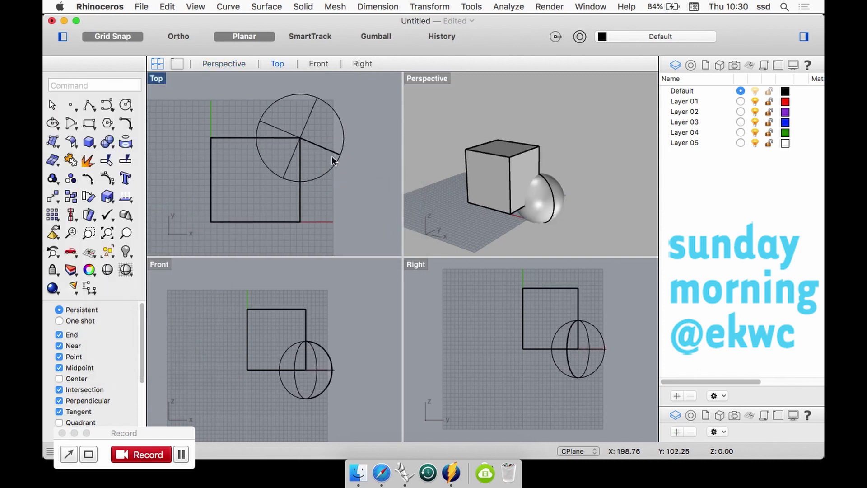
Step: Move the sphere up in the Front view so its centre sits at the box's top corner
left_click(333, 158)
left_click_drag(333, 367, 331, 308)
left_click(459, 243)
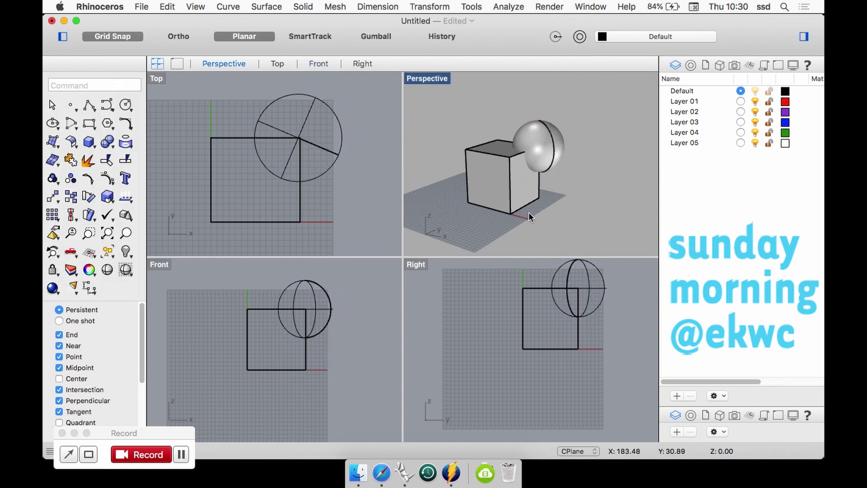
Step: Examine the overlapping box and sphere in the Perspective view, selecting each in turn to check whether they are separate objects
right_click_drag(528, 213, 538, 187)
left_click(515, 187)
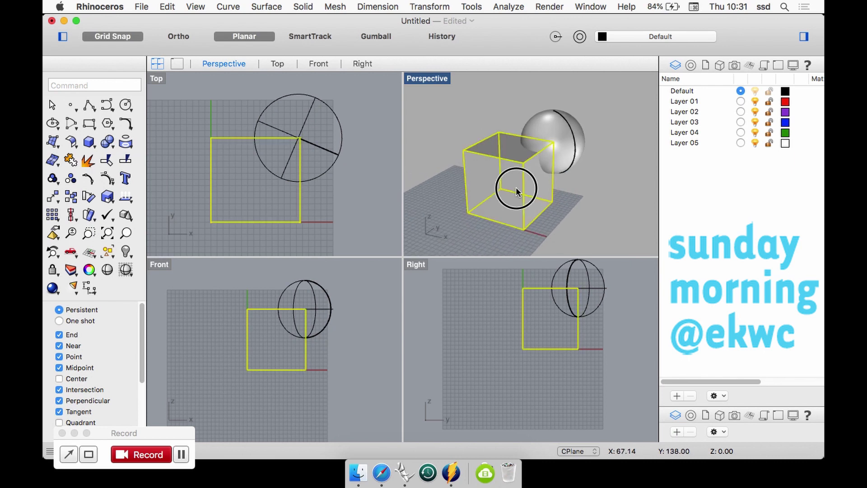
left_click(557, 159)
left_click(501, 185)
left_click(554, 147)
left_click(589, 198)
right_click_drag(589, 197, 545, 177)
left_click(520, 168)
left_click(548, 165)
left_click(516, 189)
left_click(554, 195)
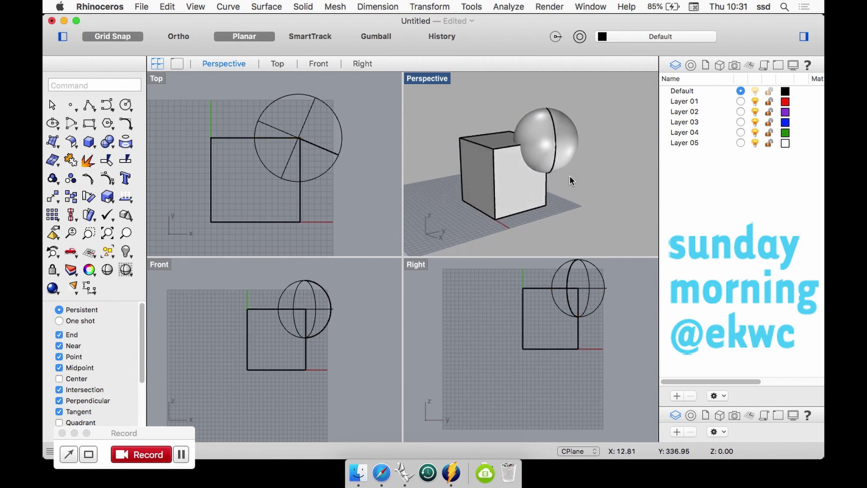
Step: Copy the box and sphere twice in a row along the X axis from the origin corner, placing the first copy 265 mm away
scroll(282, 207, "down", 5)
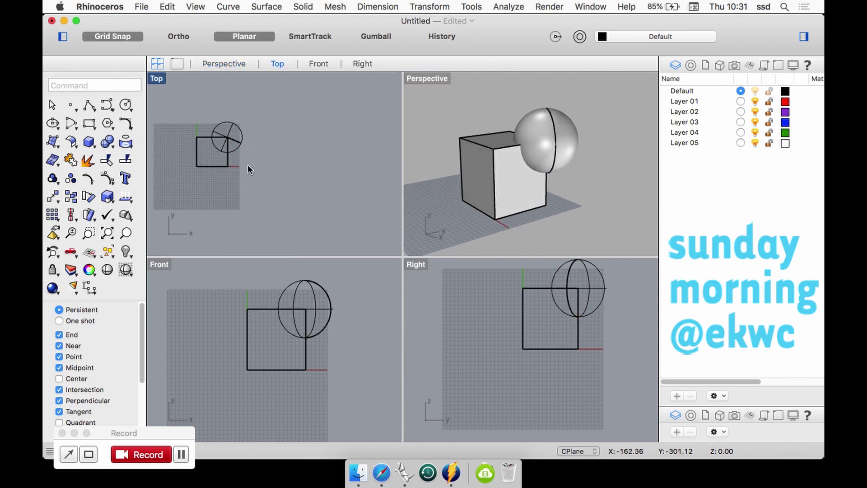
left_click_drag(186, 106, 256, 187)
right_click_drag(213, 156, 196, 177)
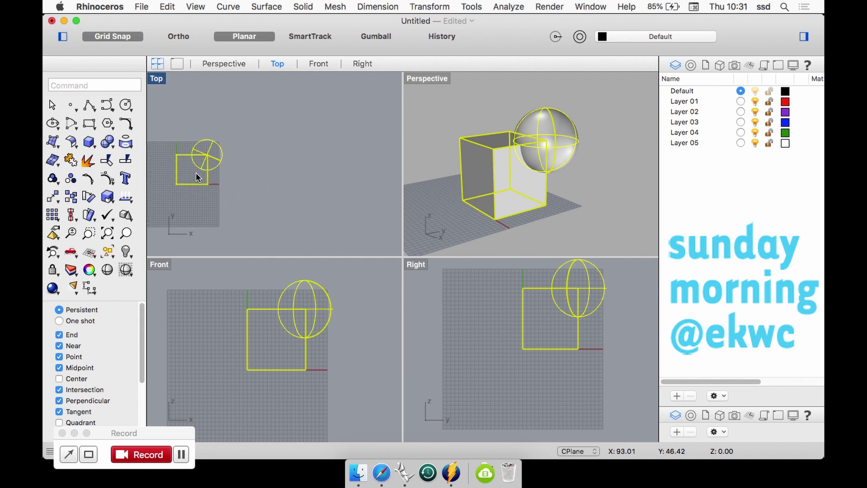
left_click(68, 195)
left_click(176, 184)
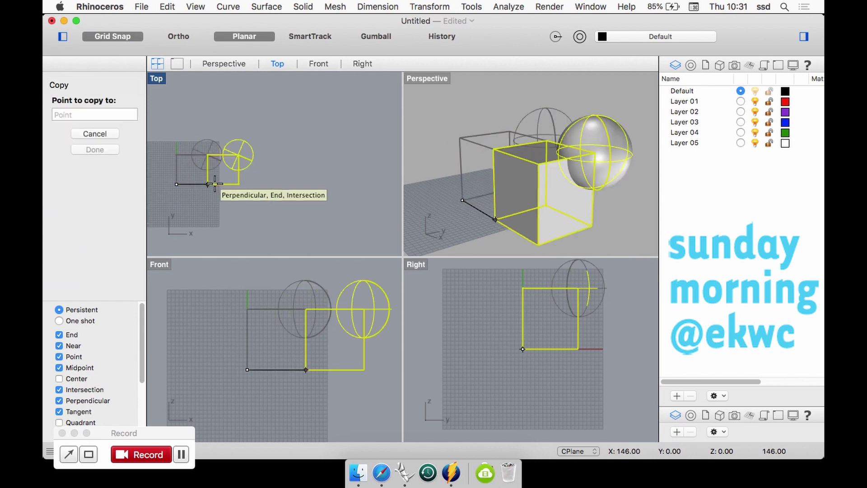
left_click(233, 184, "shift")
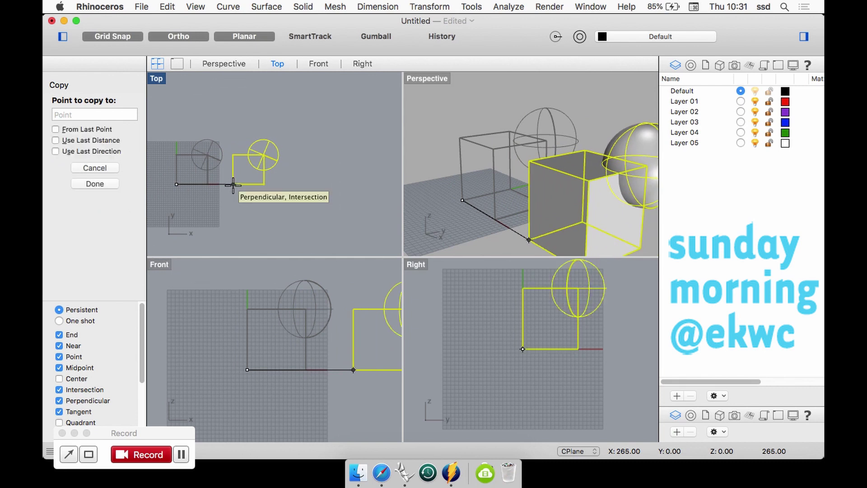
left_click(288, 184)
key("Return")
scroll(538, 139, "down", 6)
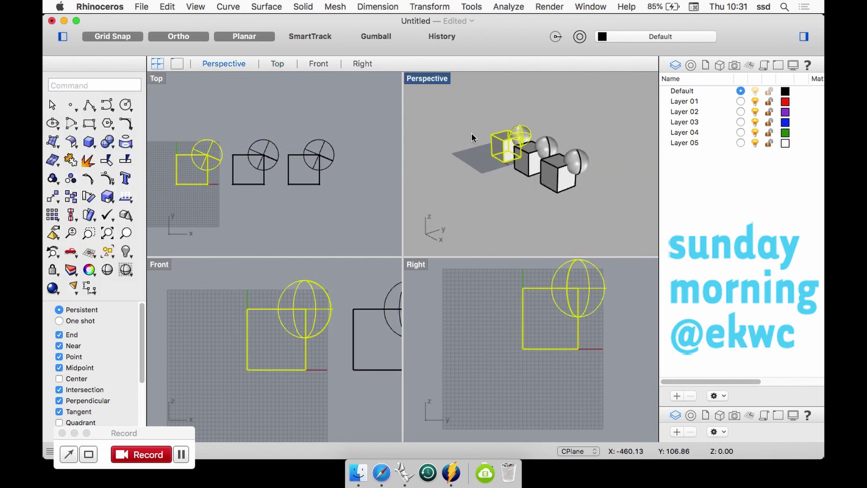
right_click_drag(541, 131, 570, 147)
left_click(578, 110)
scroll(571, 114, "up", 5)
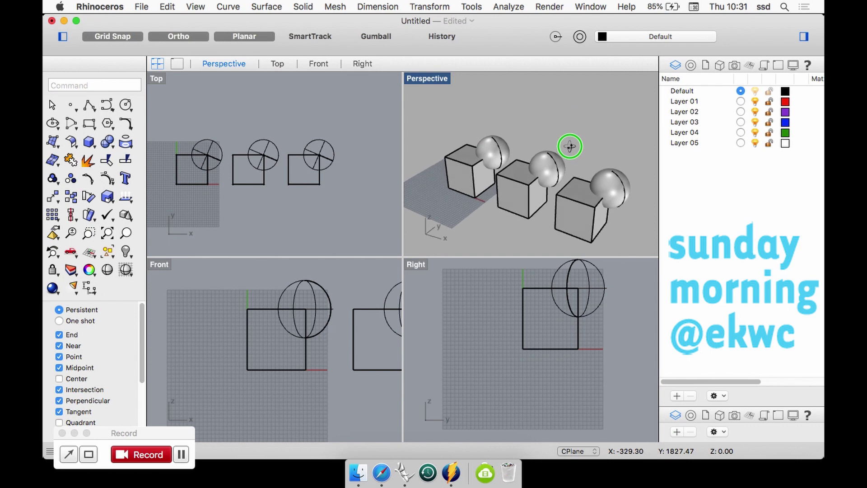
Step: Boolean-union the original box and sphere at the origin, and select the result to check that it is one solid
left_click(108, 143)
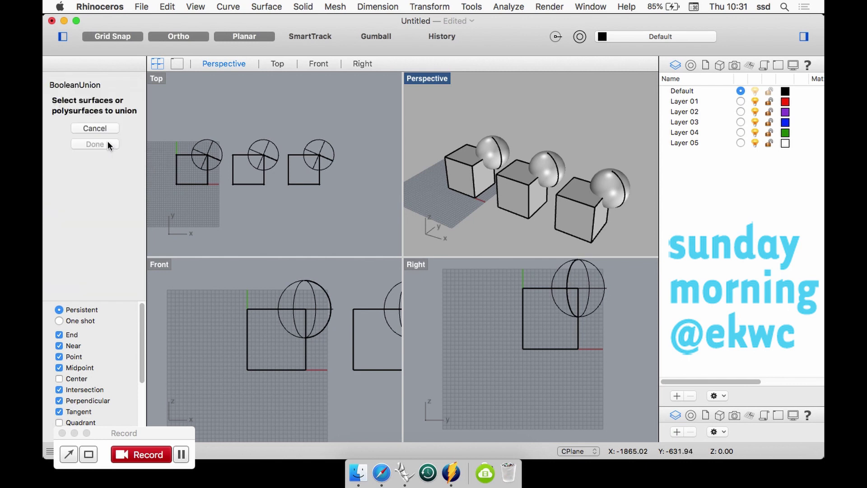
left_click(492, 154)
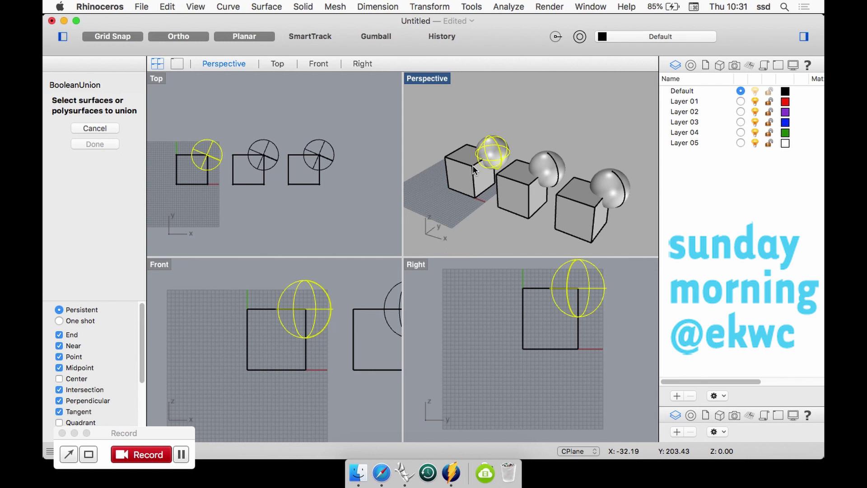
left_click(479, 149)
key("Return")
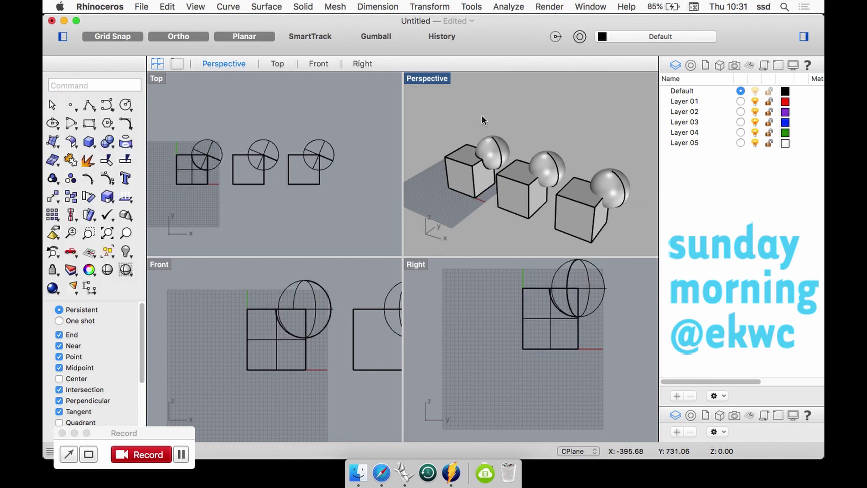
mouse_move(481, 161)
right_mouse_down()
mouse_move(493, 145)
mouse_move(480, 195)
mouse_move(565, 140)
mouse_move(507, 144)
mouse_move(504, 157)
mouse_move(542, 137)
mouse_move(518, 161)
mouse_move(453, 178)
mouse_move(470, 159)
right_mouse_up()
left_click(482, 160)
scroll(538, 138, "up", 5)
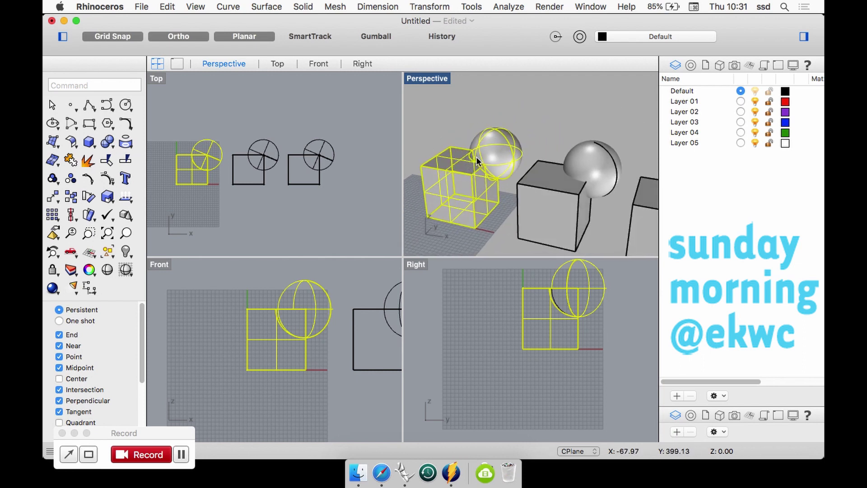
left_click(476, 118)
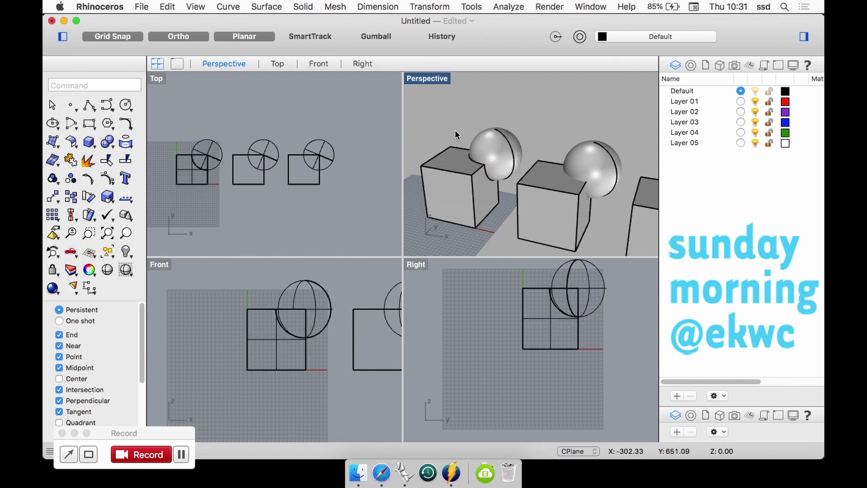
Step: Try a Boolean difference that subtracts the middle sphere from the middle box, inspect the cut, and undo it
right_click_drag(455, 129, 462, 153)
left_click(107, 141)
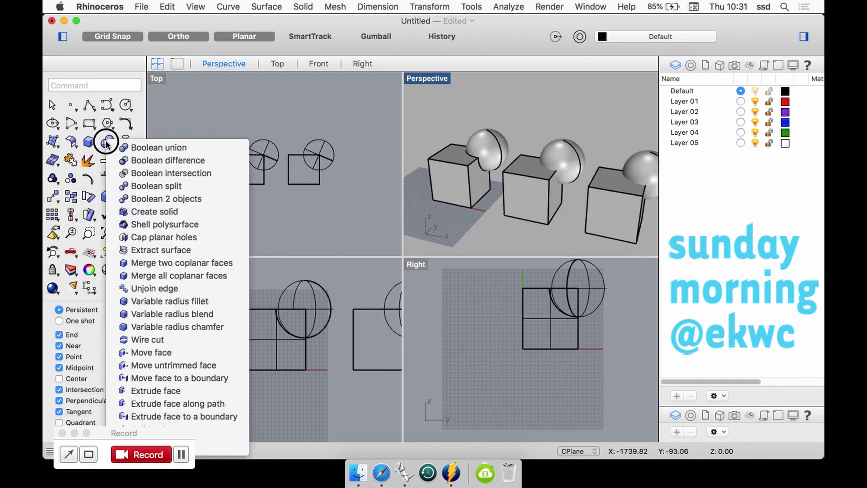
left_click(147, 160)
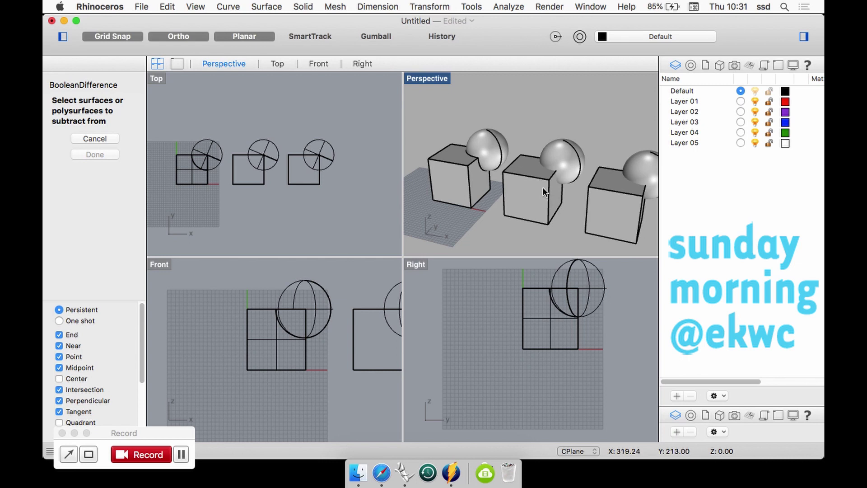
left_click(530, 185)
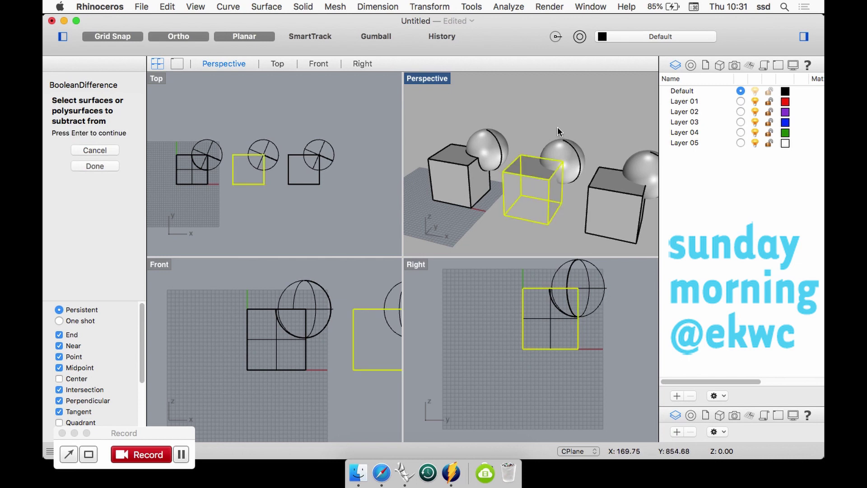
key("Return")
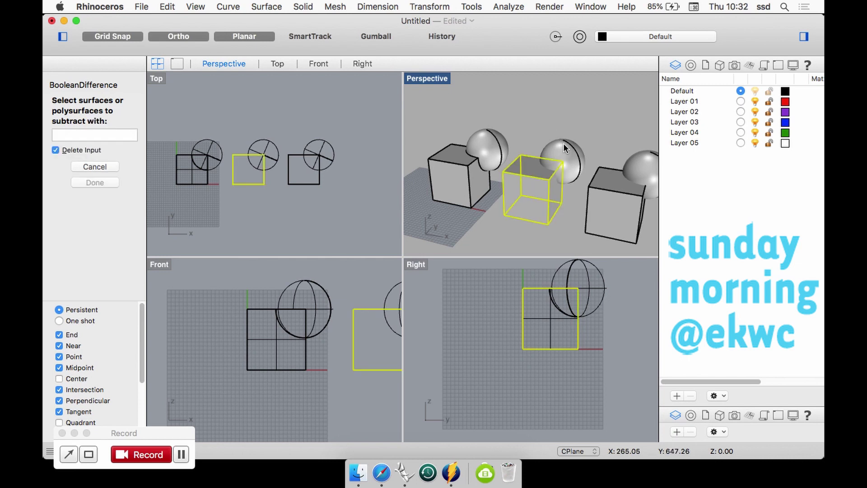
left_click(562, 142)
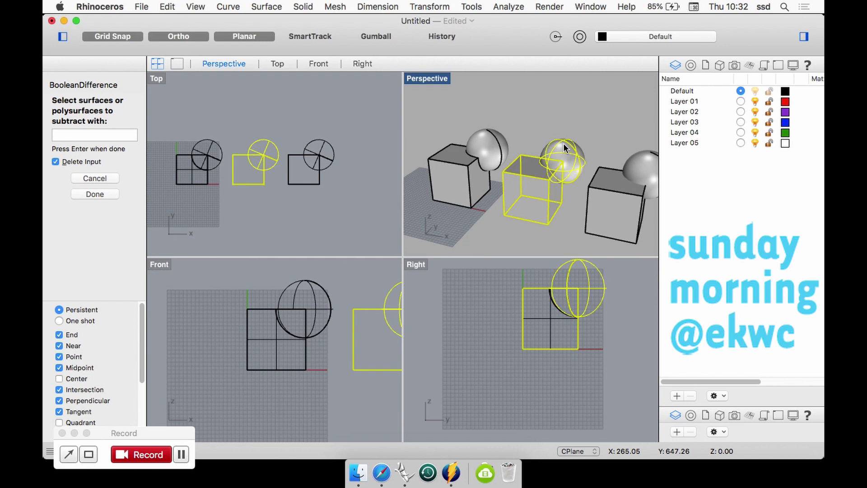
key("Return")
right_click_drag(563, 146, 493, 168)
scroll(509, 166, "up", 5)
scroll(505, 165, "down", 3)
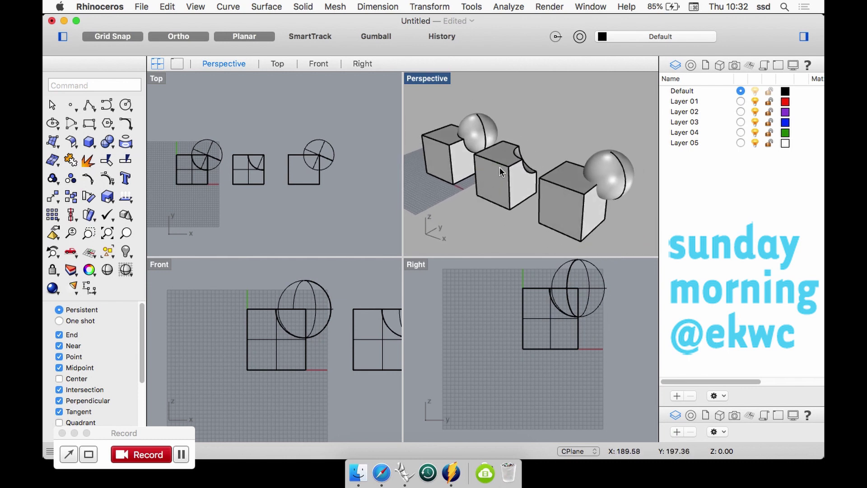
key("super+z")
left_click(552, 113)
right_click(539, 144)
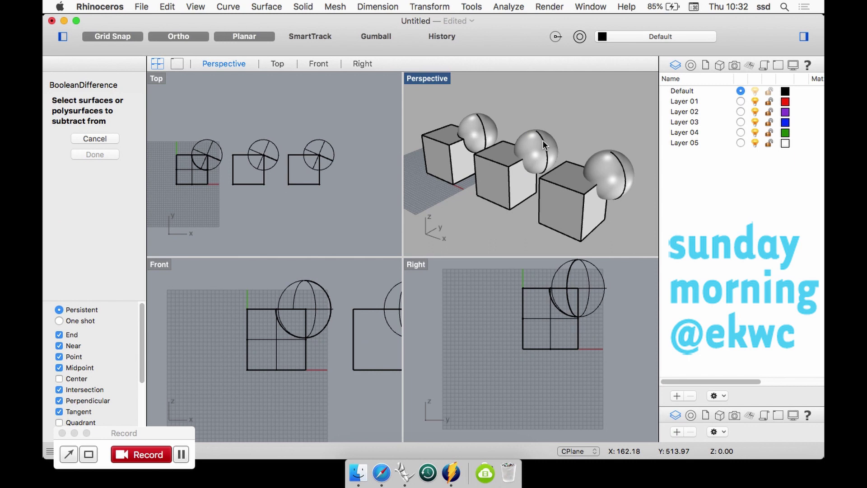
left_click(543, 140)
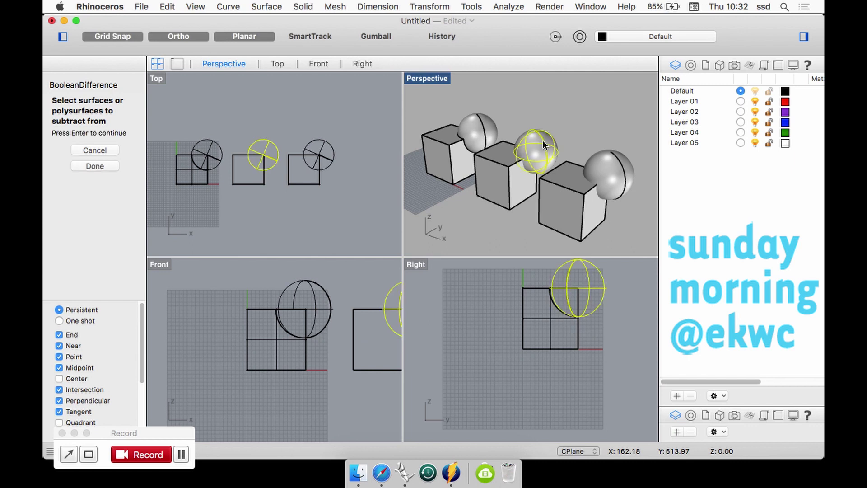
left_click(501, 176)
right_click(529, 112)
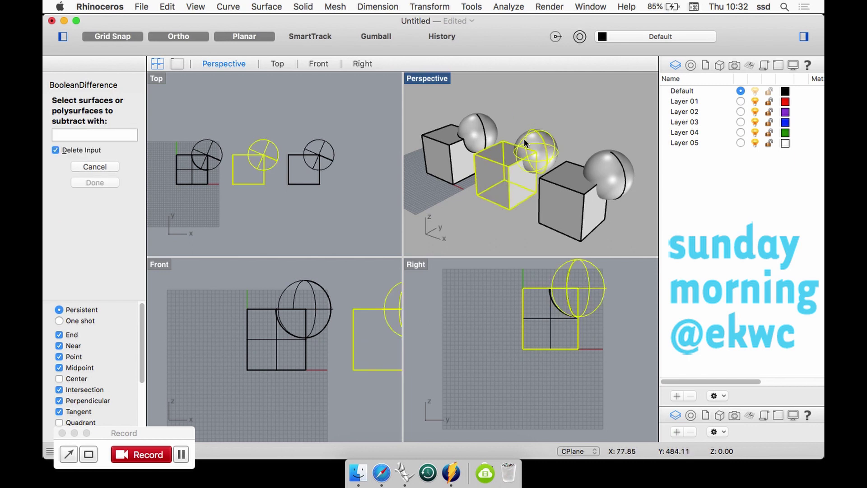
key("Escape")
Step: Try the reverse Boolean difference, subtracting the middle box from the middle sphere, and inspect the cut sphere
key("Return")
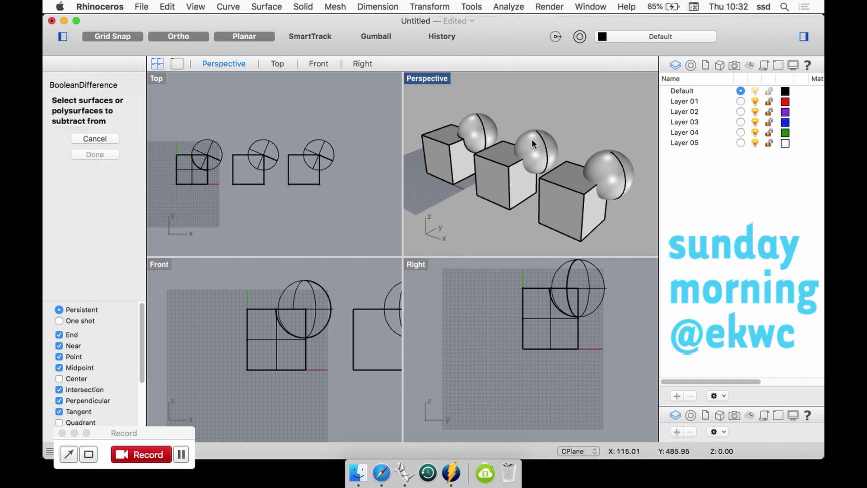
left_click(532, 138)
key("Return")
left_click(493, 156)
key("Return")
right_click_drag(494, 157, 604, 74)
scroll(579, 119, "up", 4)
right_click_drag(574, 126, 487, 174)
Step: Boolean-subtract the middle sphere from the middle box with Delete Input enabled, and view the notched corner
left_click(487, 173)
right_click(511, 139)
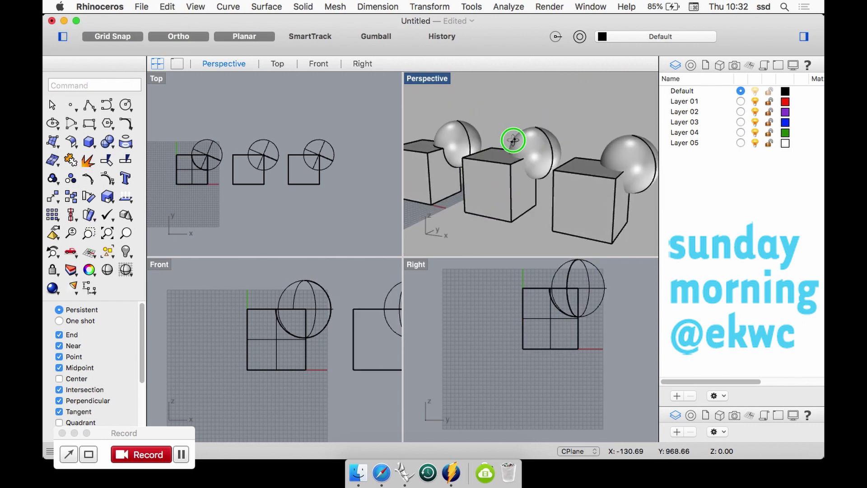
left_click(506, 173)
right_click(542, 137)
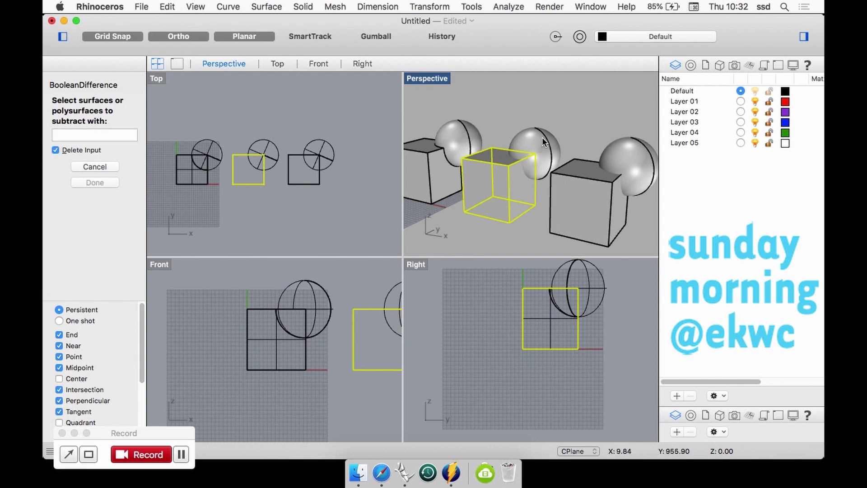
left_click(543, 137)
right_click(557, 111)
right_click_drag(557, 111, 508, 145)
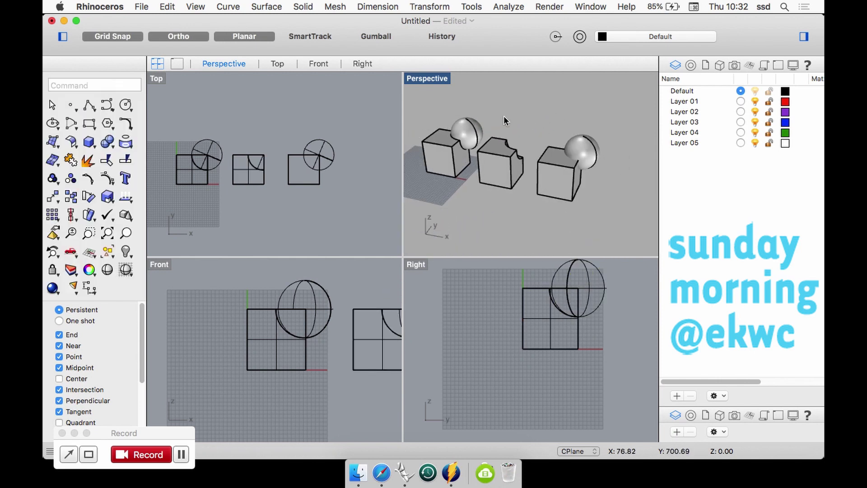
Step: Create the Boolean intersection of the third box and sphere, and inspect the remaining piece in the Perspective view
left_click(117, 142)
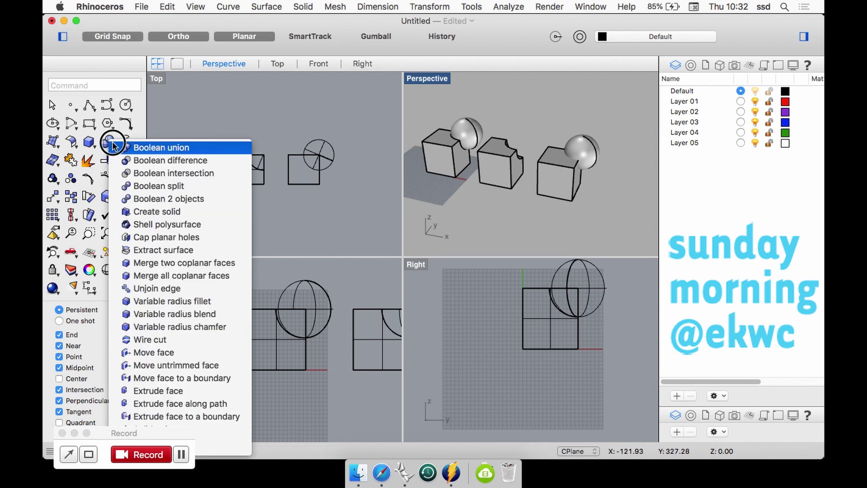
left_click(141, 173)
scroll(592, 160, "up", 2)
right_click_drag(592, 161, 546, 163)
left_click(544, 164)
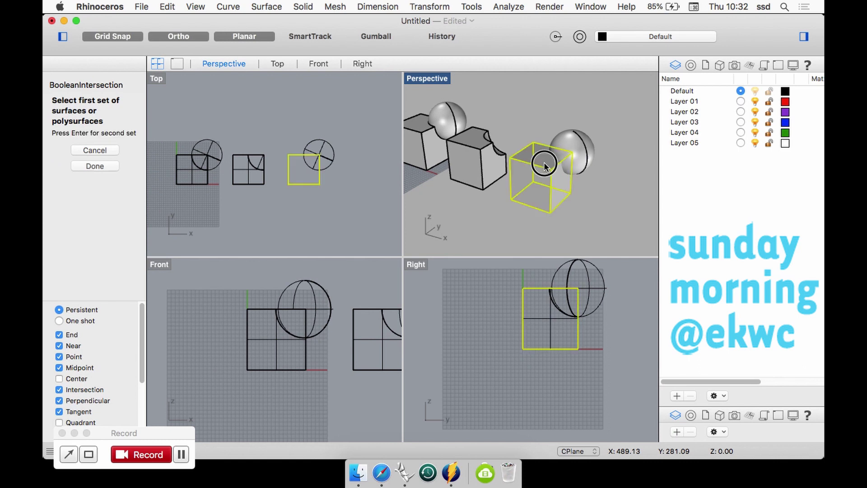
key("Return")
left_click(576, 136)
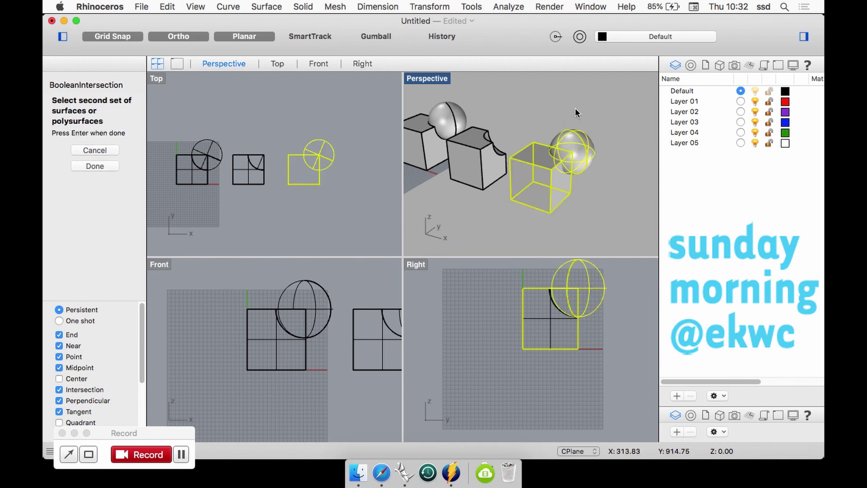
key("Return")
right_click_drag(575, 109, 572, 166)
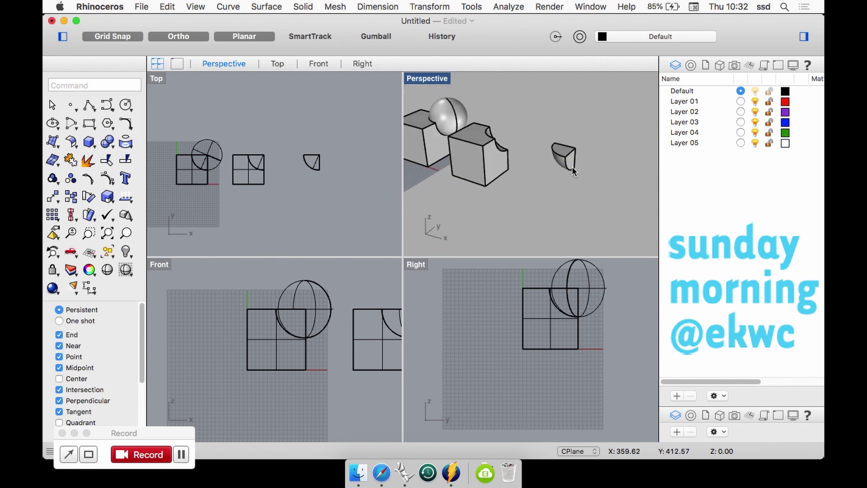
scroll(571, 166, "down", 4)
right_click_drag(505, 160, 582, 162)
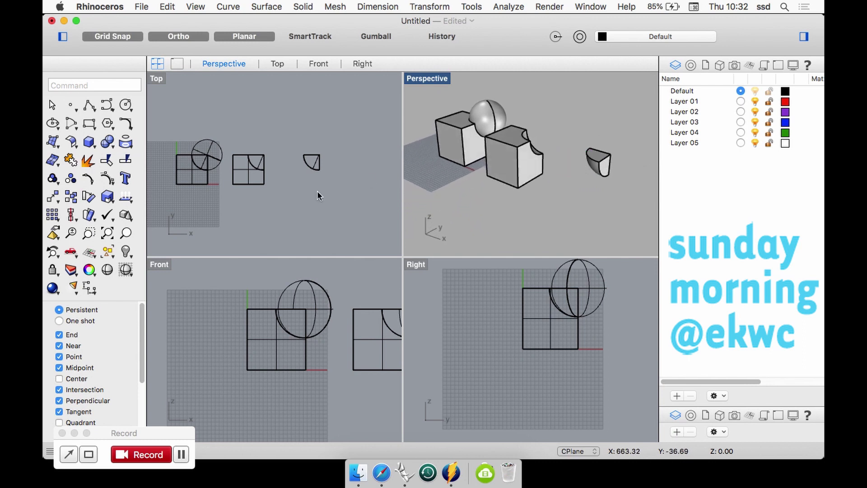
Step: Draw a flat rectangular box in the Top view below the existing solids, extending its thickness downward in the Front view
right_click_drag(318, 191, 333, 169)
right_click_drag(253, 175, 267, 150)
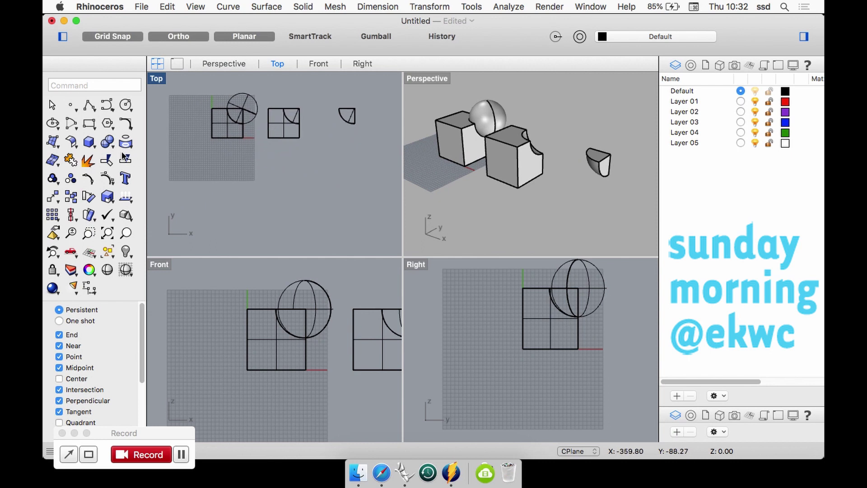
left_click(89, 144)
left_click(204, 217)
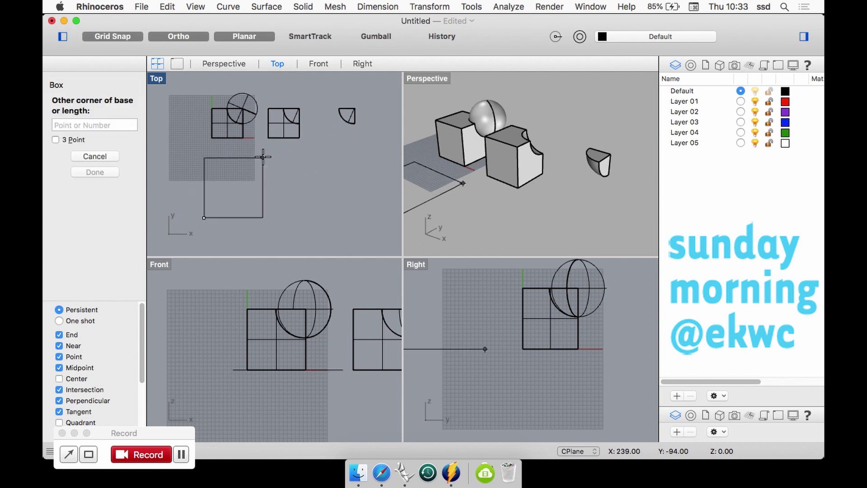
left_click(258, 152)
left_click(261, 158)
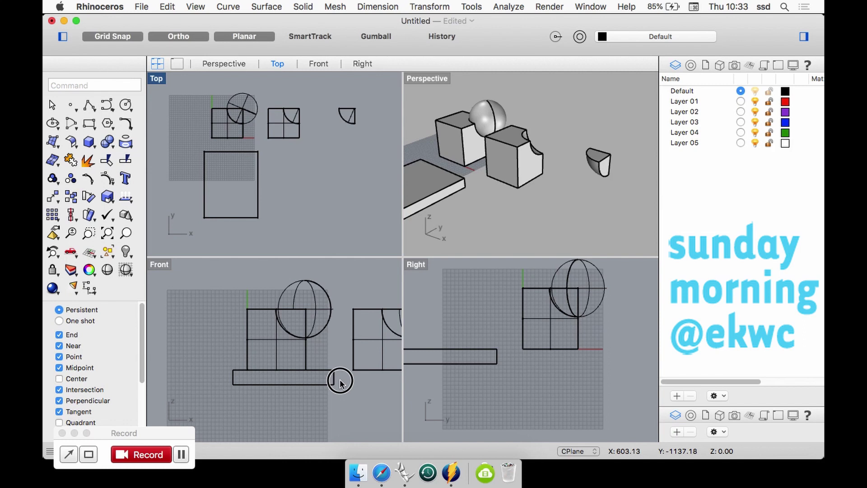
left_click_drag(340, 380, 331, 382)
scroll(570, 179, "down", 6)
scroll(474, 197, "up", 6)
right_click_drag(475, 197, 513, 240)
left_click(513, 221)
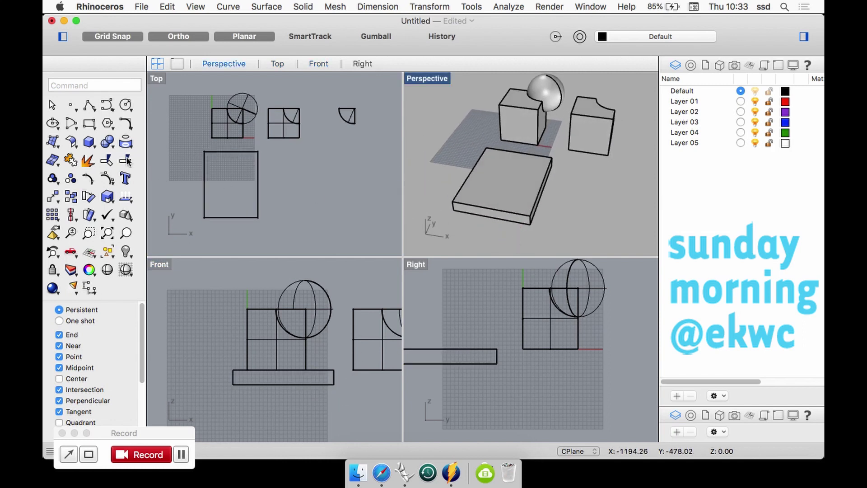
Step: Add a sphere about 25 mm in diameter on the flat box, just inside its upper-left corner in the Top view
left_click(107, 143)
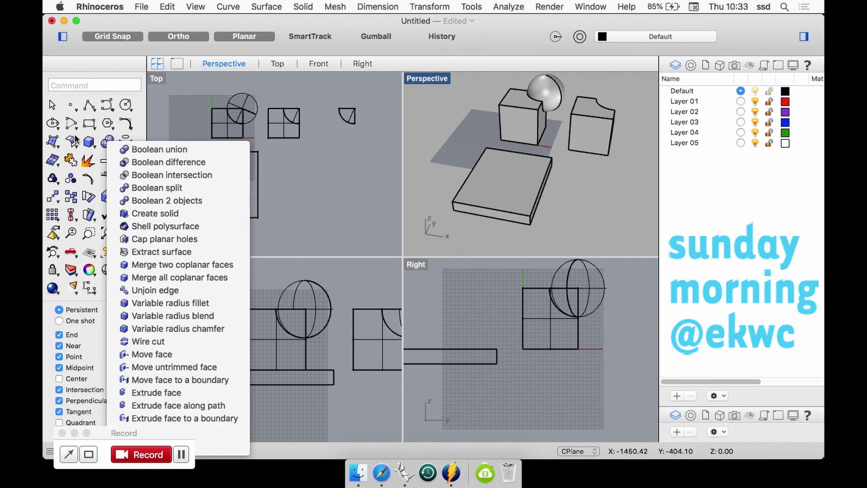
left_click(73, 141)
mouse_move(215, 173)
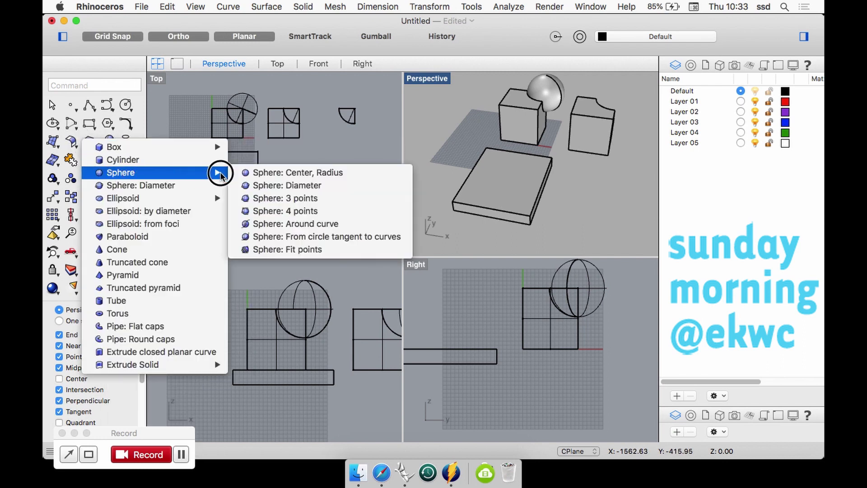
left_click(246, 172)
scroll(232, 170, "up", 3)
left_click(214, 156)
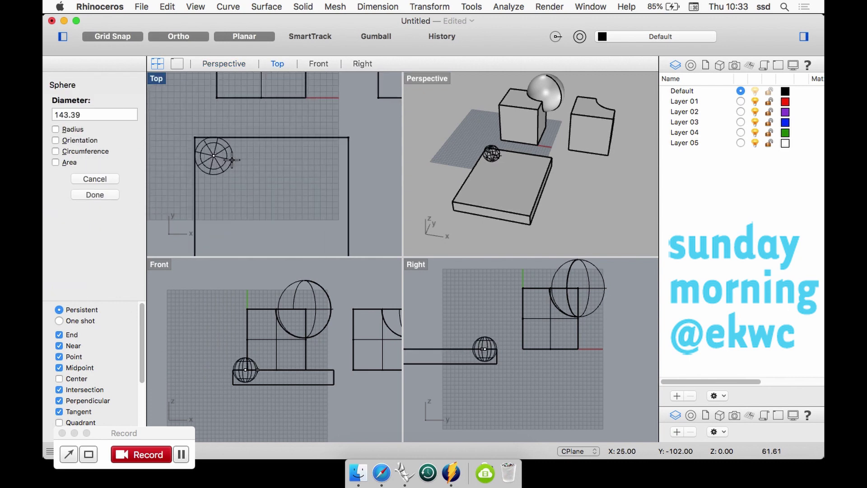
scroll(221, 154, "up", 3)
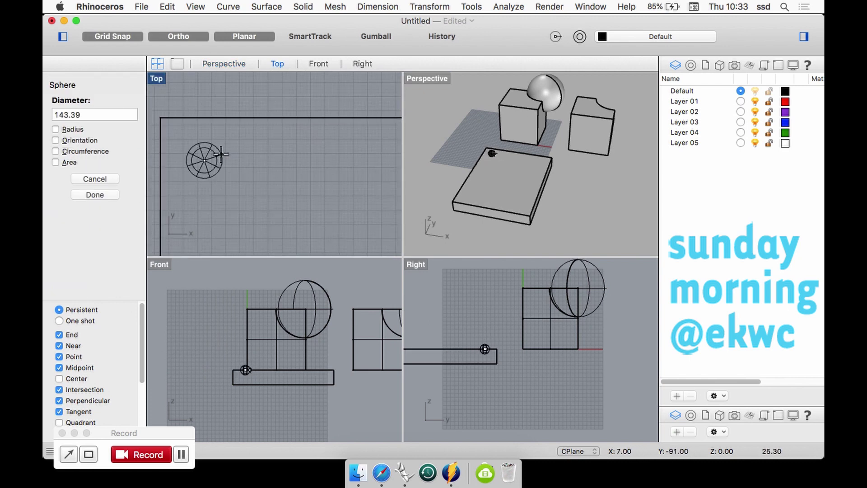
left_click(221, 154)
scroll(221, 155, "down", 3)
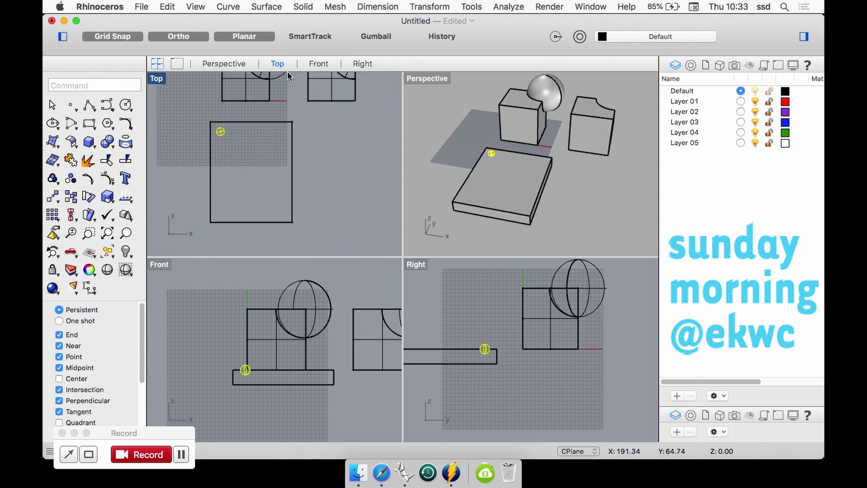
Step: Mirror the small sphere across the flat box's horizontal midline in the Top view, placing a copy near the lower-left corner
left_click(429, 6)
left_click(428, 90)
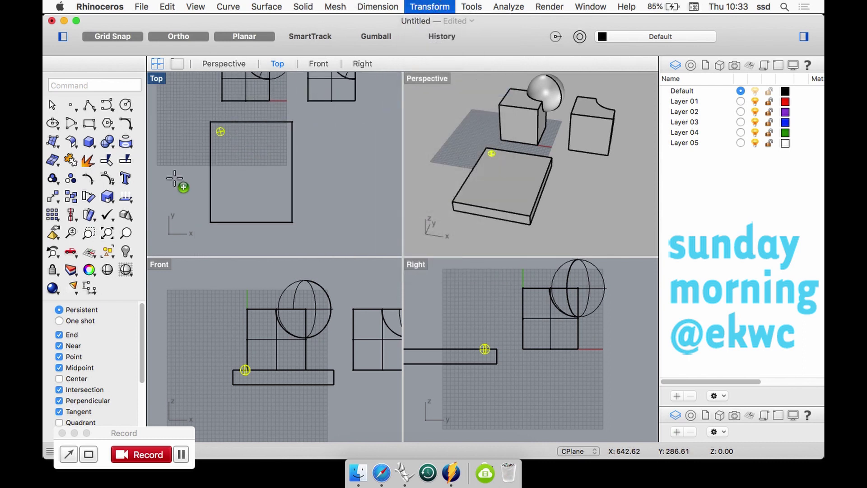
left_click(209, 171)
left_click(324, 178)
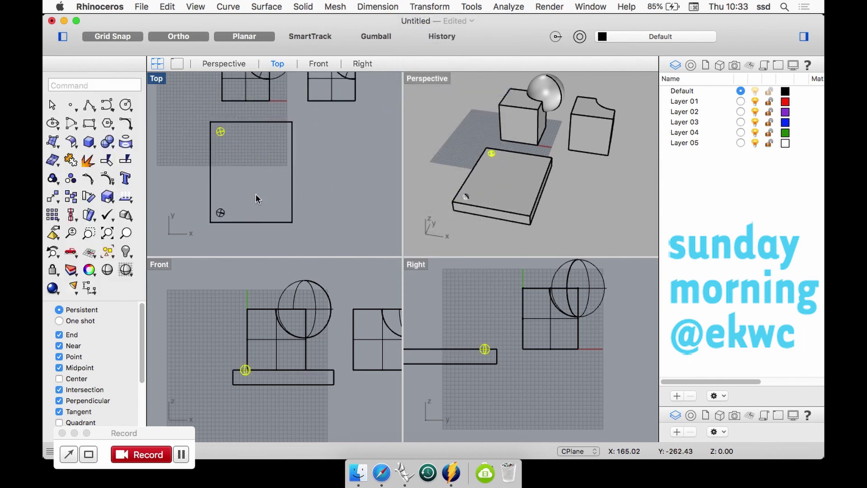
Step: Select the two left spheres together with the flat box and mirror them across the box's vertical midline in the Top view
left_click(204, 183)
left_click_drag(203, 183, 183, 104)
key("Return")
left_click(251, 222)
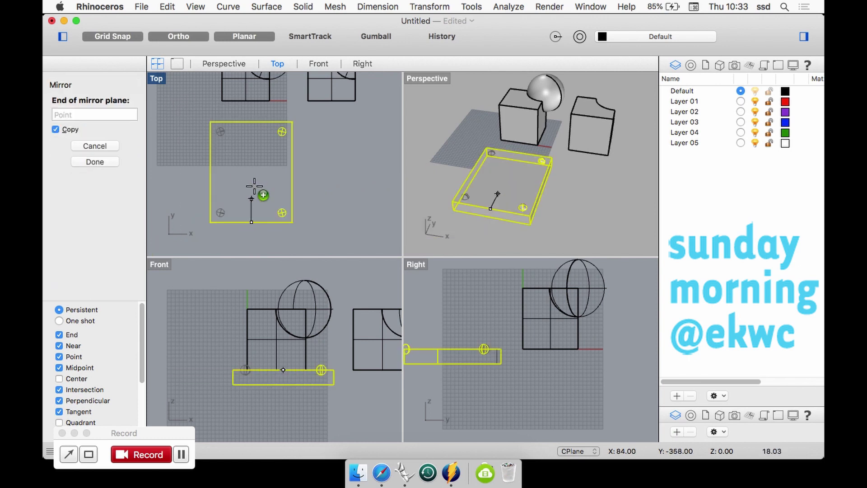
left_click(254, 174)
right_click(253, 176)
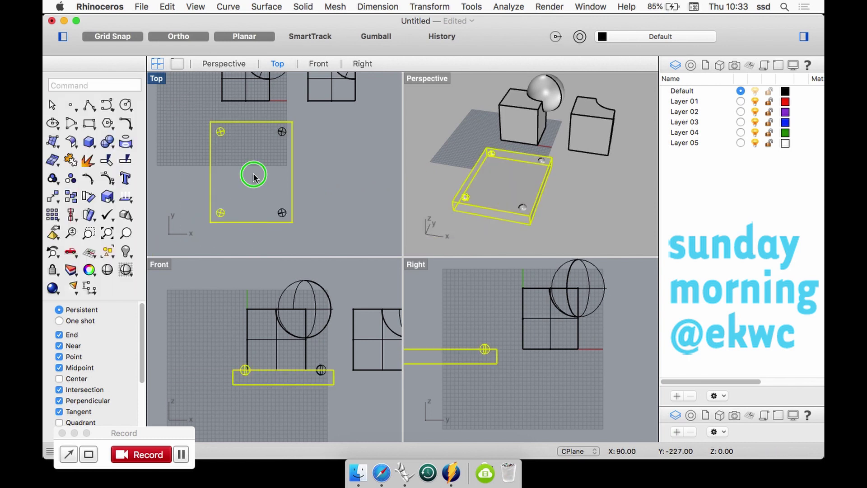
Step: Delete the duplicate flat box, then inspect the box and its four corner spheres in the Perspective view
left_click(297, 155)
left_click(292, 160)
left_click(322, 180)
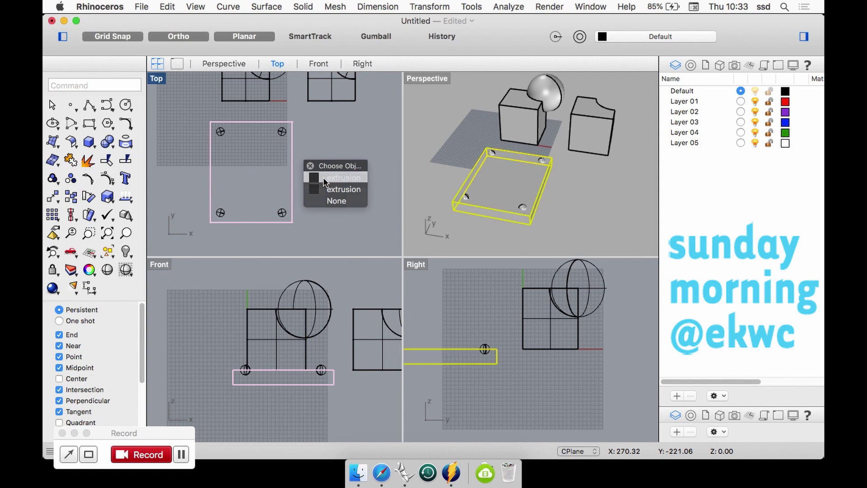
key("Delete")
right_click_drag(557, 197, 534, 187)
scroll(530, 175, "up", 7)
left_click(541, 165)
scroll(541, 170, "down", 4)
left_click(570, 214)
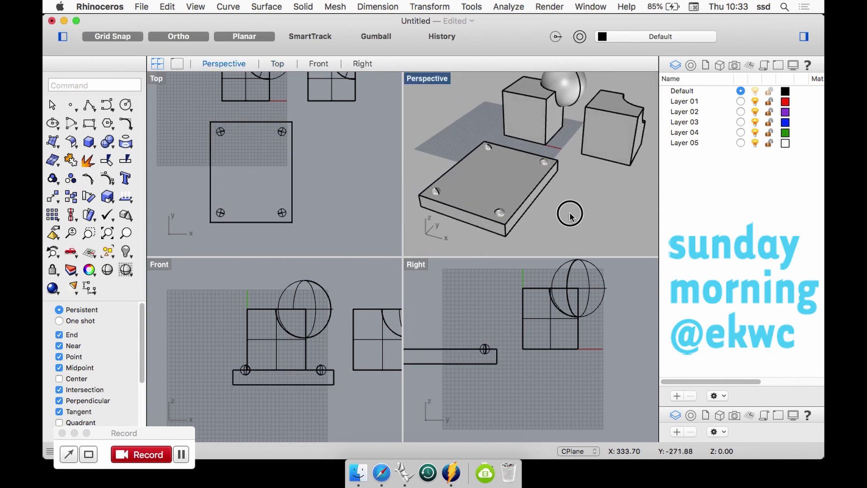
mouse_move(571, 214)
right_mouse_down()
mouse_move(612, 213)
mouse_move(569, 217)
right_mouse_up()
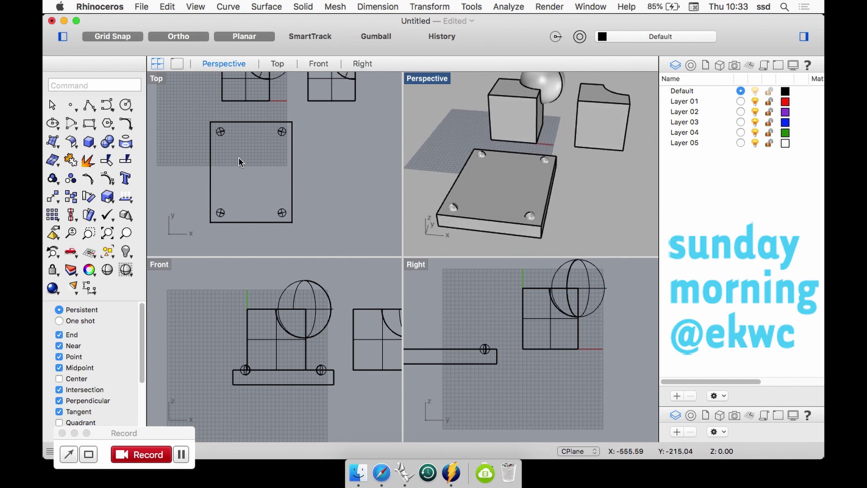
Step: Boolean union the flat box with the two spheres at its left corners in the Top view
mouse_move(109, 144)
left_mouse_down()
mouse_move(112, 156)
mouse_move(113, 144)
left_mouse_up()
left_click_drag(230, 238, 207, 128)
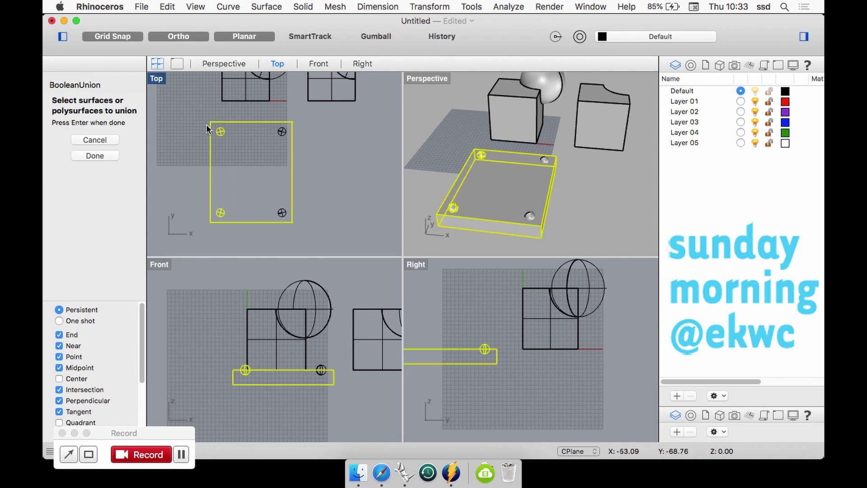
key("Return")
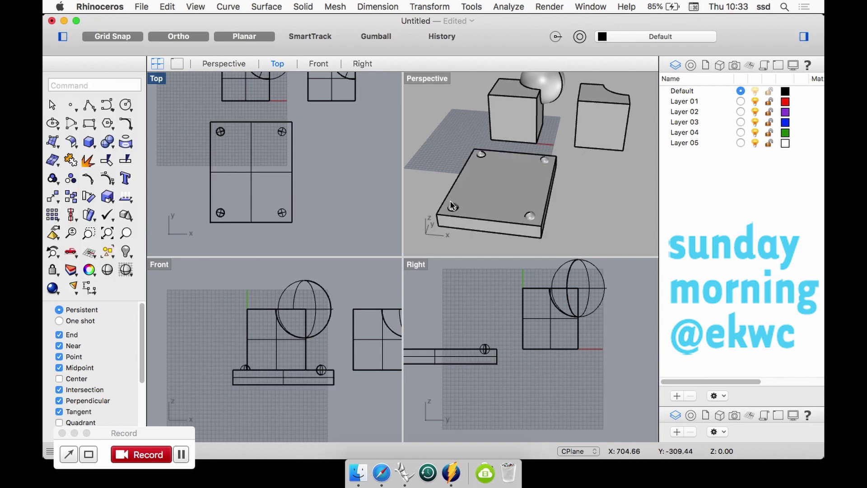
scroll(452, 206, "up", 2)
Step: Boolean difference the two right-corner spheres from the flat box, then inspect the result in the Perspective view
left_click(110, 145)
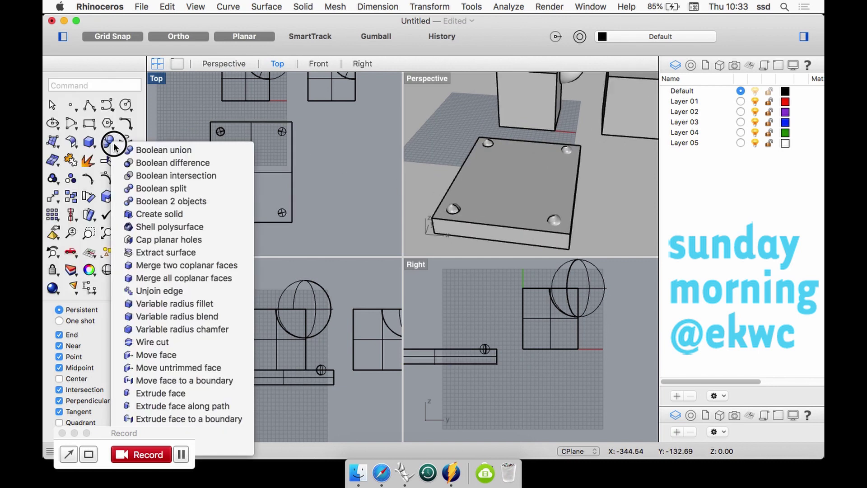
left_click(152, 160)
left_click(292, 193)
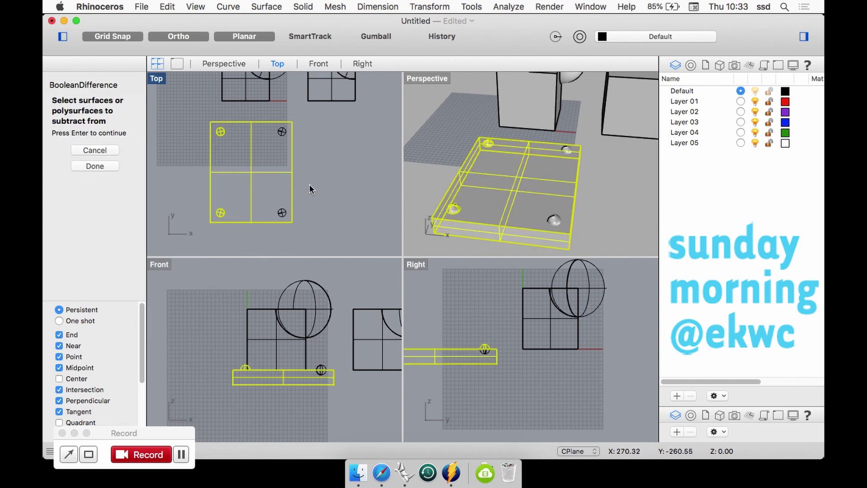
key("Return")
left_click_drag(289, 183, 299, 229)
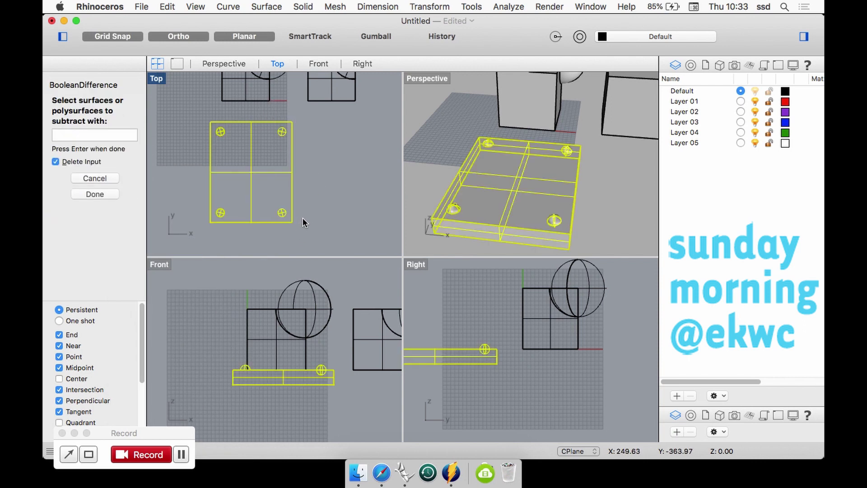
key("Return")
right_click_drag(547, 221, 523, 167)
scroll(518, 202, "down", 4)
scroll(552, 178, "down", 2)
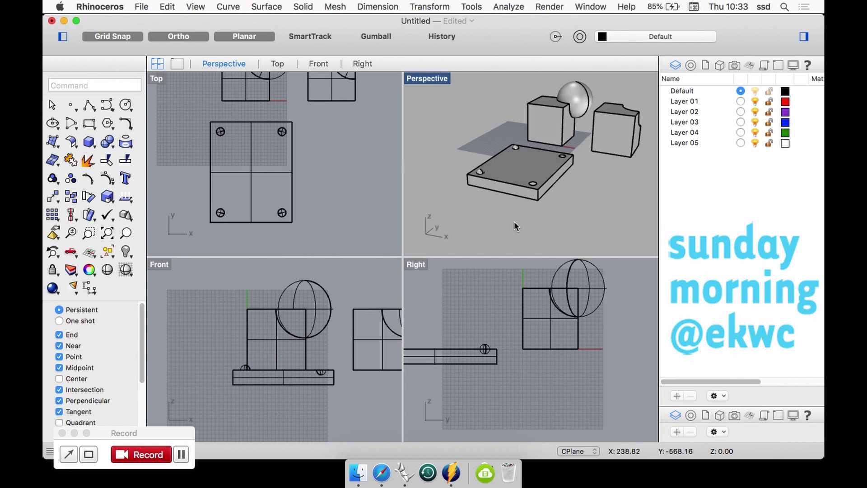
right_click_drag(514, 217, 555, 229)
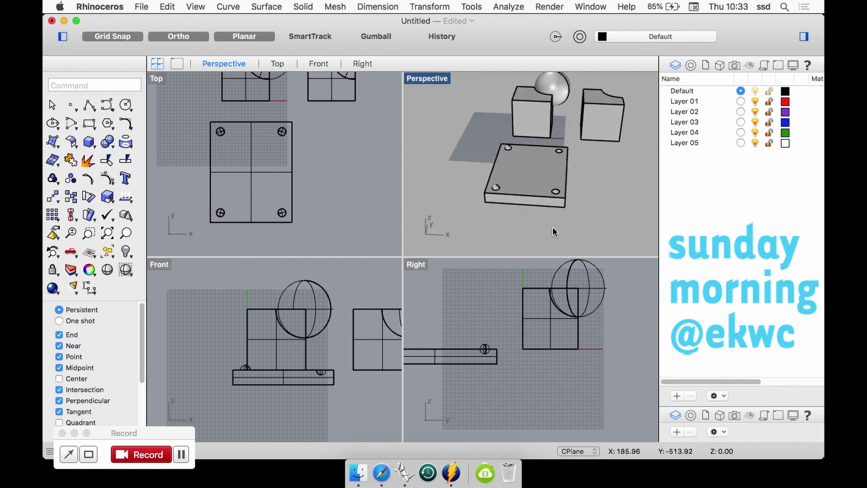
Step: Delete all the boxes, spheres and Boolean results so that the scene is empty
left_click_drag(638, 229, 503, 101)
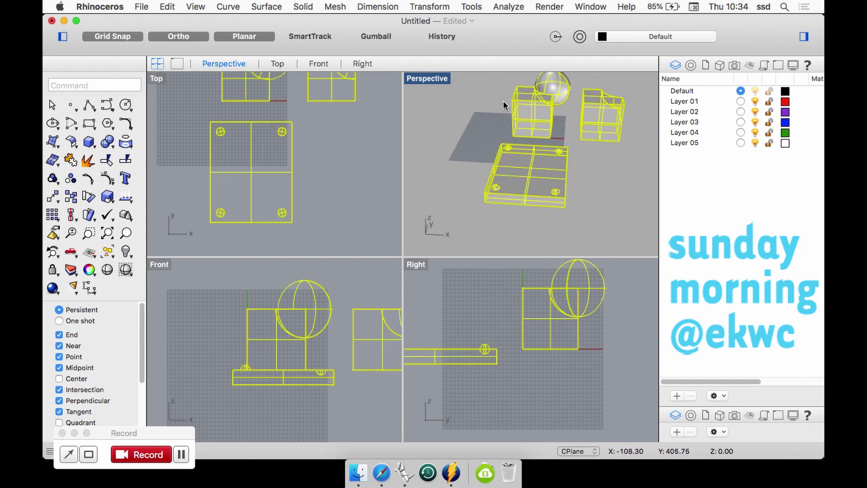
key("Delete")
left_click_drag(521, 289, 593, 335)
key("Delete")
scroll(341, 190, "down", 2)
scroll(266, 164, "up", 4)
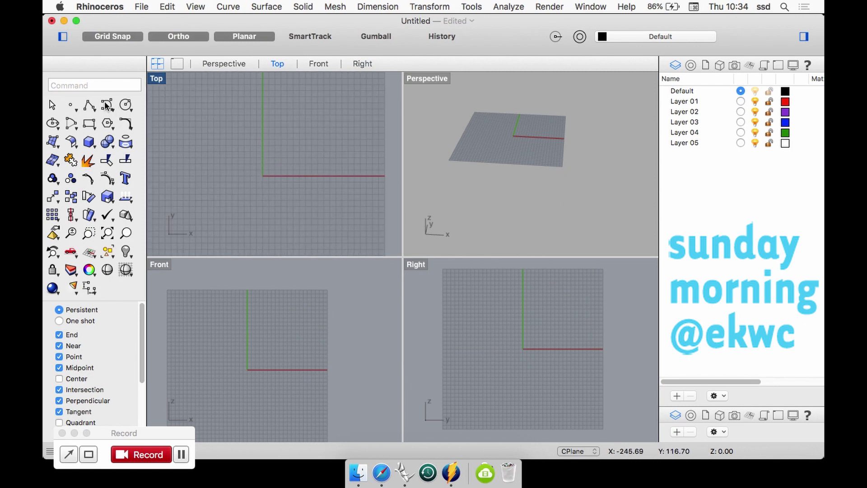
scroll(213, 145, "down", 3)
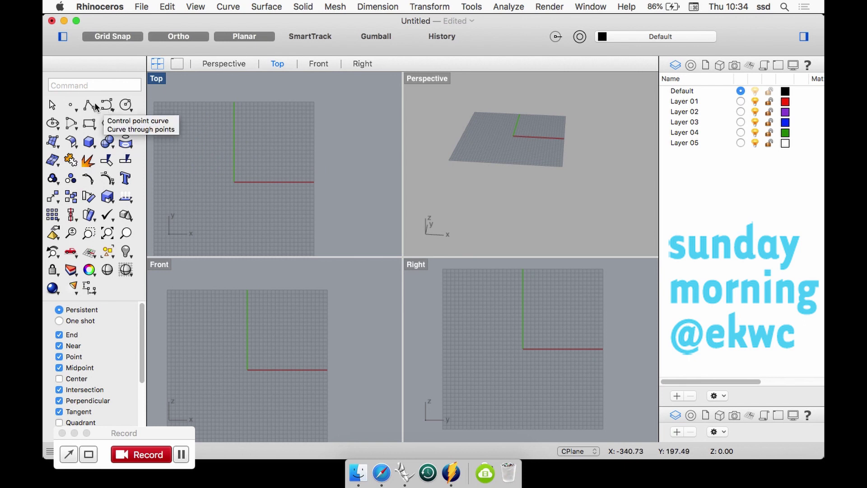
Step: Draw an open zigzag polyline profile in the Top view from 0,150 on the Y axis down to the origin
left_click(90, 106)
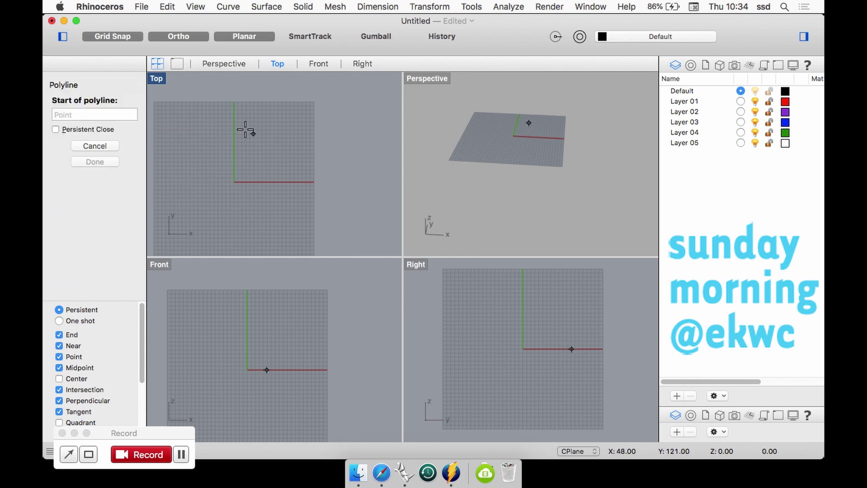
scroll(236, 125, "up", 3)
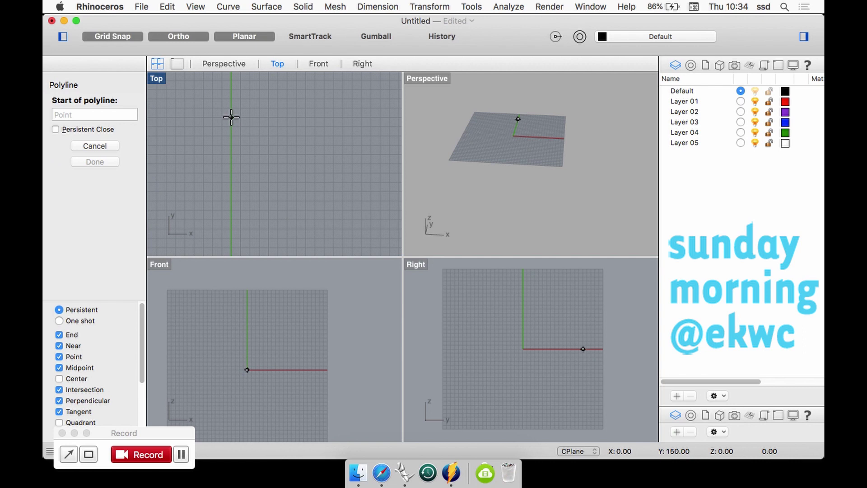
left_click(231, 117)
left_click(272, 117)
left_click(283, 143)
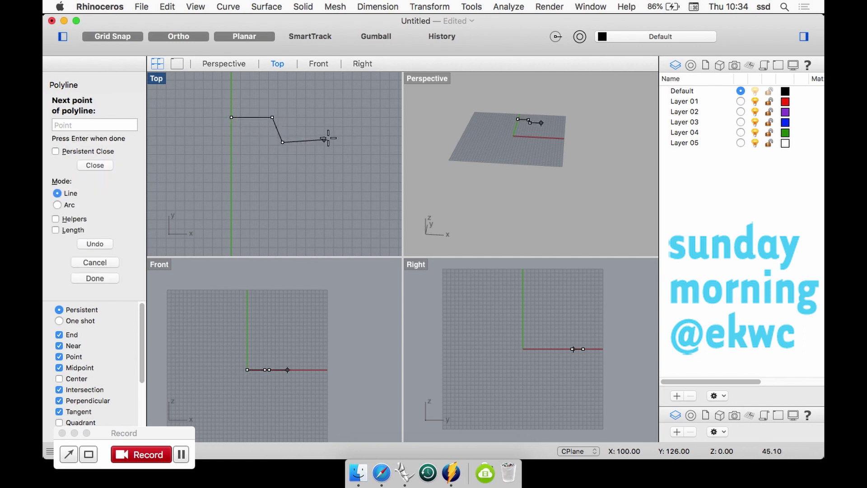
left_click(297, 209)
right_click_drag(323, 200, 322, 135)
left_click(322, 158)
left_click(294, 173)
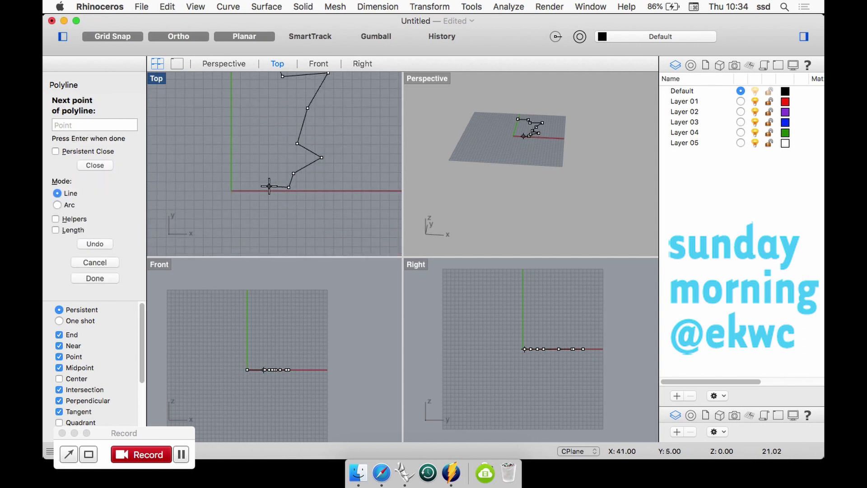
left_click(269, 190)
scroll(263, 191, "up", 3)
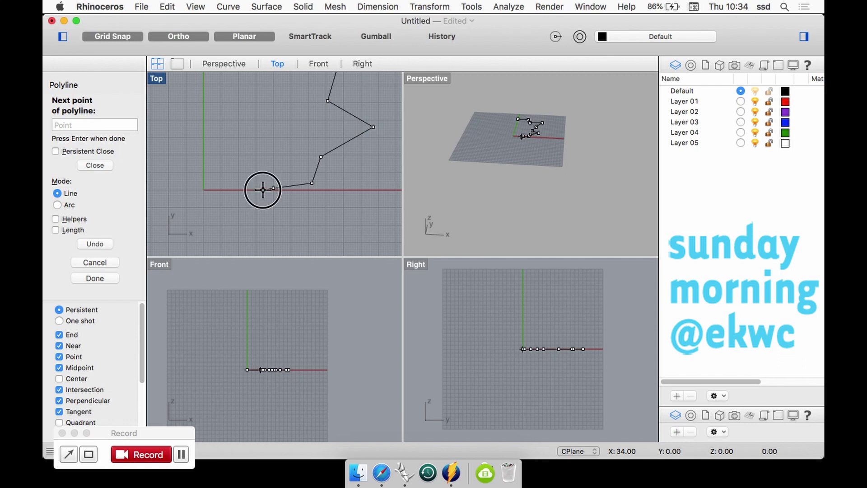
left_click(263, 190)
left_click(204, 189)
scroll(214, 174, "down", 3)
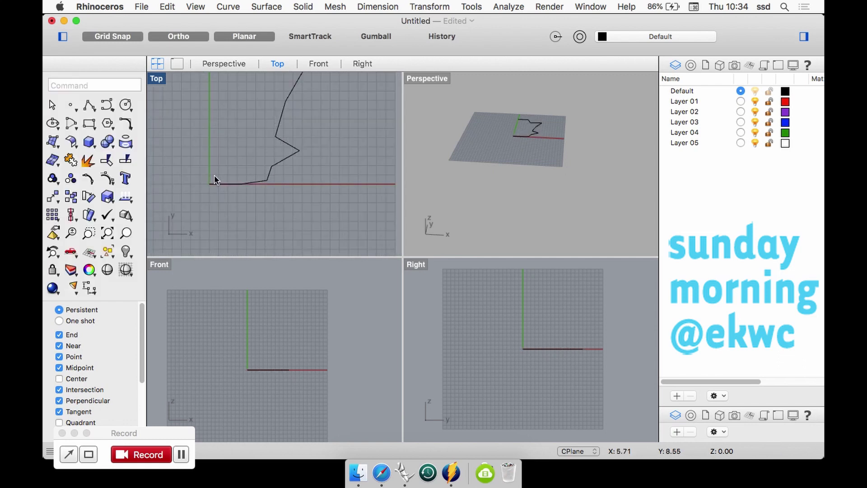
Step: Revolve the polyline profile around the axis between its two end points, with start angle 0
left_click(273, 171)
scroll(567, 141, "up", 4)
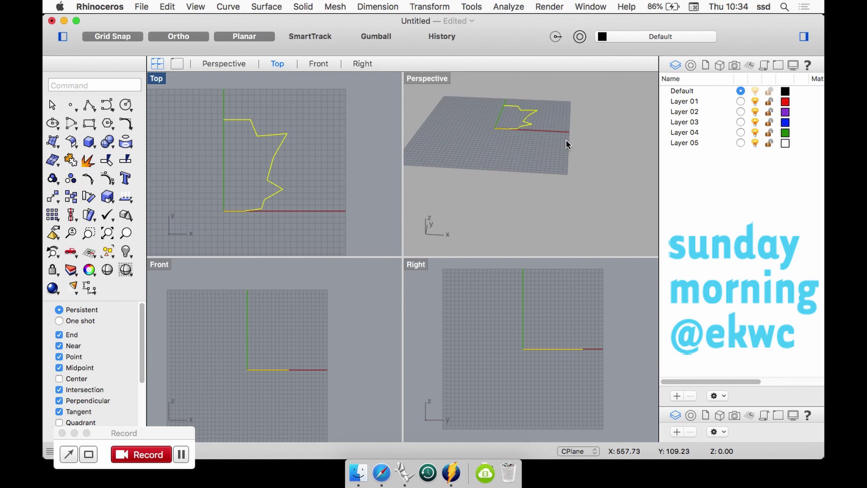
right_click_drag(554, 138, 440, 98)
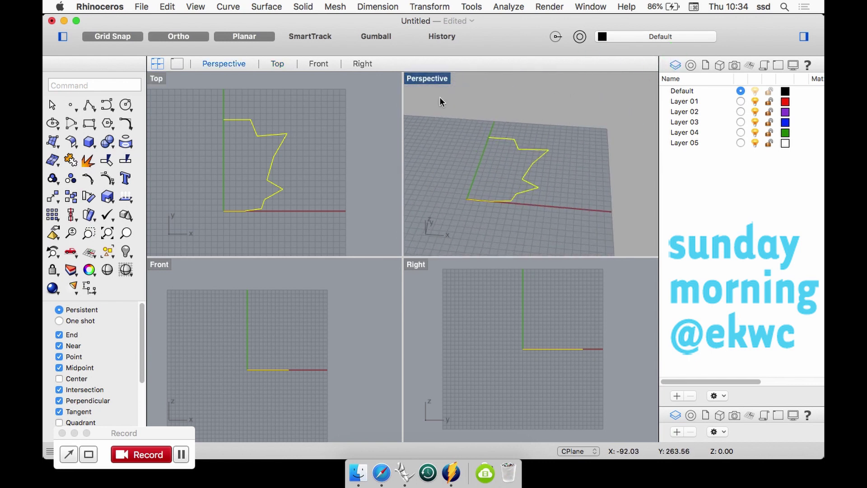
left_click(277, 8)
left_click(277, 67)
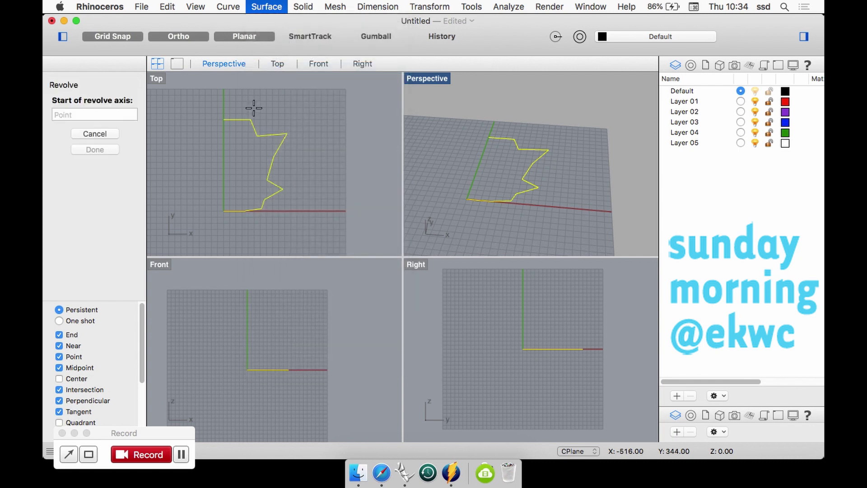
left_click(224, 120)
left_click(224, 211)
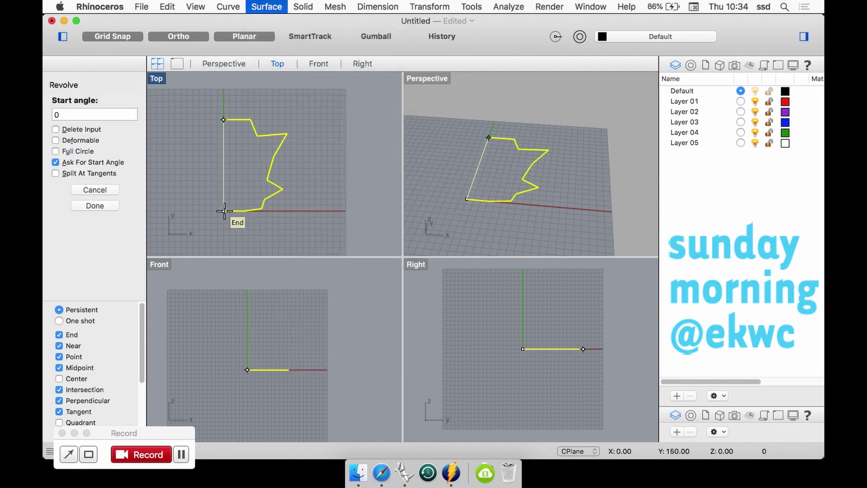
key("Return")
key("Return")
scroll(527, 175, "down", 4)
mouse_move(528, 177)
right_mouse_down()
mouse_move(441, 164)
mouse_move(575, 155)
mouse_move(546, 207)
mouse_move(474, 217)
mouse_move(484, 219)
mouse_move(484, 267)
mouse_move(469, 107)
mouse_move(408, 138)
mouse_move(563, 170)
mouse_move(518, 170)
mouse_move(526, 172)
right_mouse_up()
Step: Delete the revolved surface and its polyline profile
left_click(526, 172)
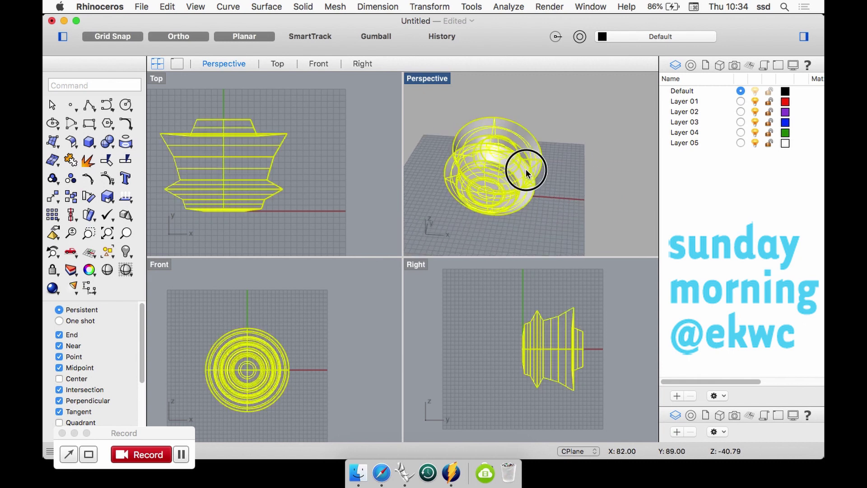
key("Delete")
left_click(279, 189)
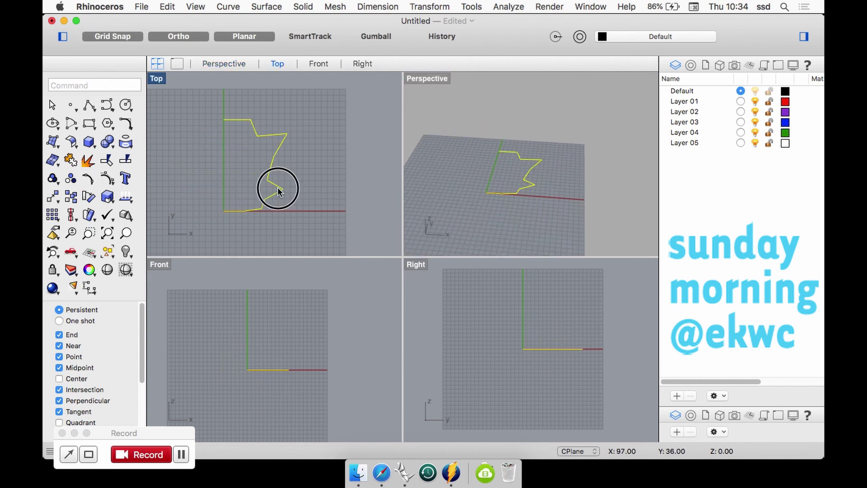
key("Delete")
Step: Draw an inscribed 5-sided polygon centred on the origin in the Front view, with a corner at 50,10
scroll(246, 362, "up", 3)
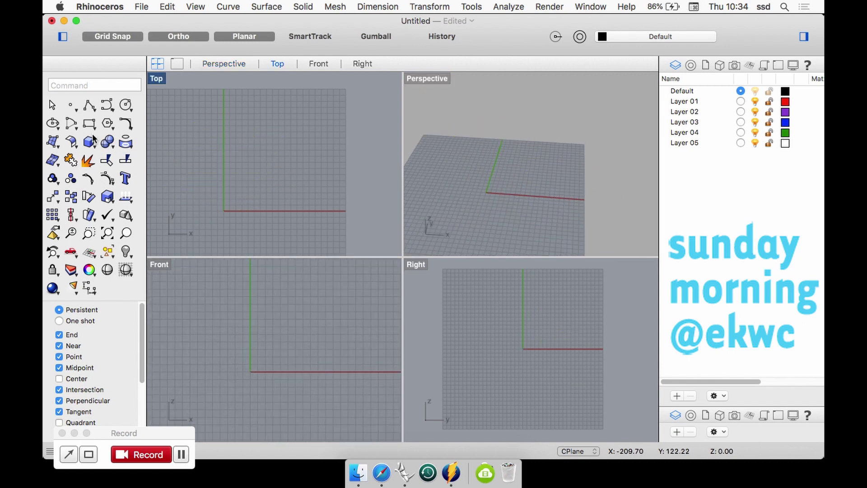
left_click(108, 124)
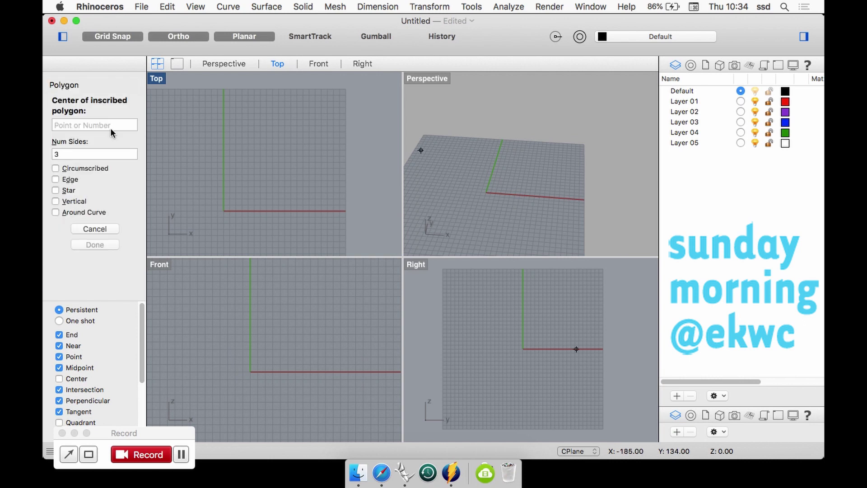
left_click_drag(75, 154, 45, 155)
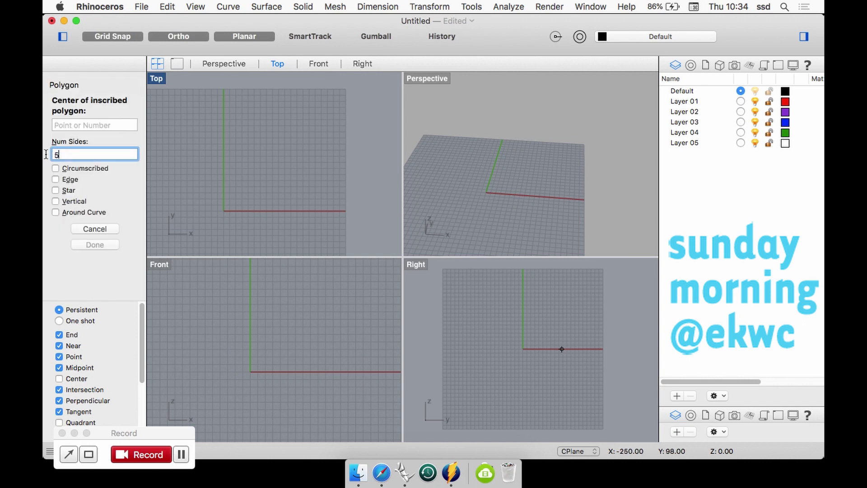
scroll(267, 377, "up", 3)
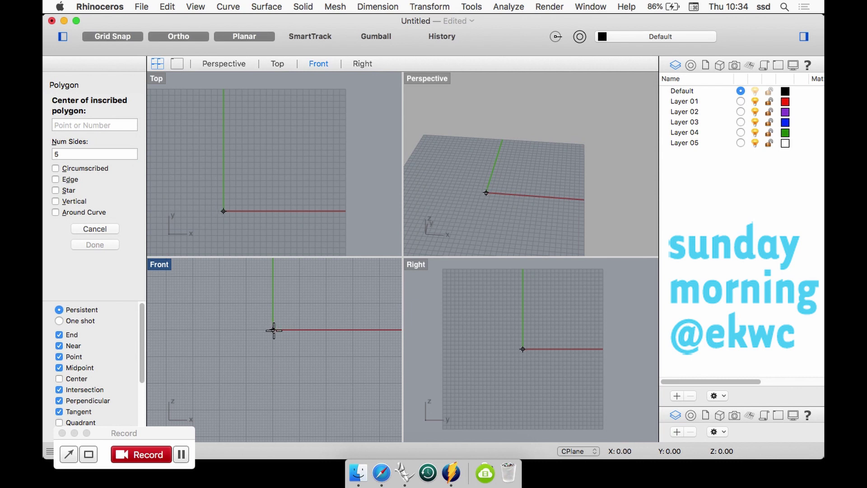
left_click(274, 330)
right_click_drag(339, 325, 296, 356)
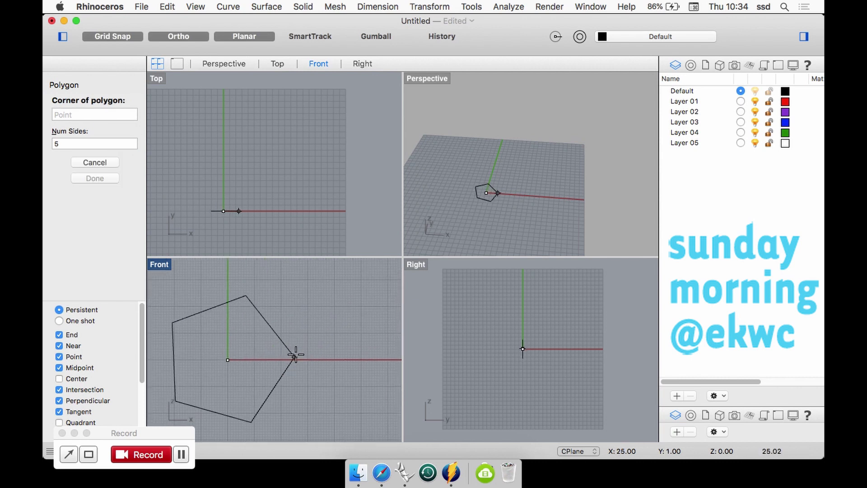
scroll(298, 354, "down", 4)
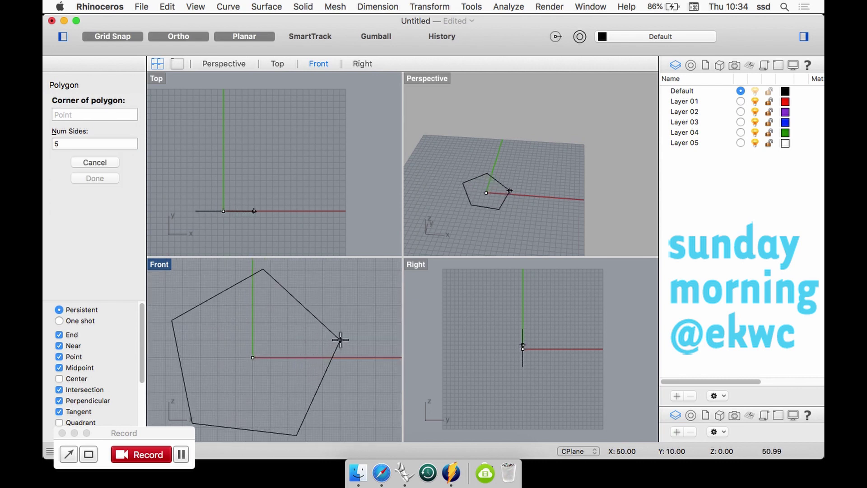
left_click(340, 340)
Step: Extrude the pentagon straight into a solid about 160 mm long along the Y axis and view it in Perspective
left_click(298, 6)
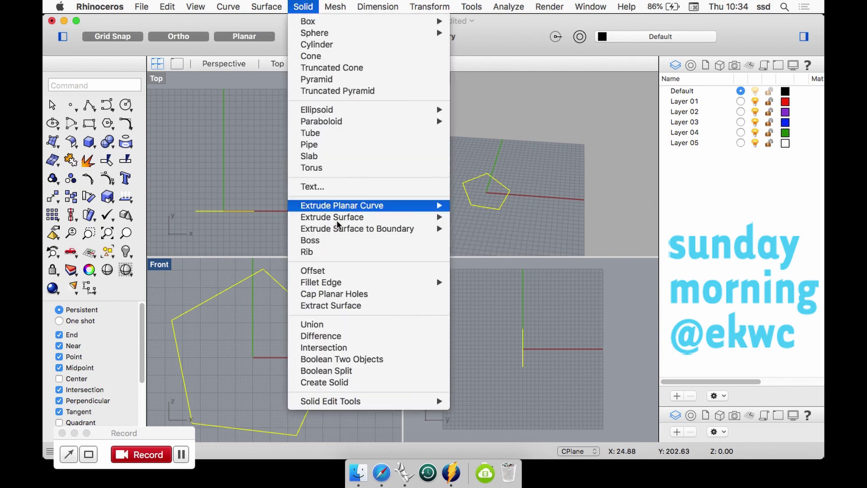
mouse_move(434, 205)
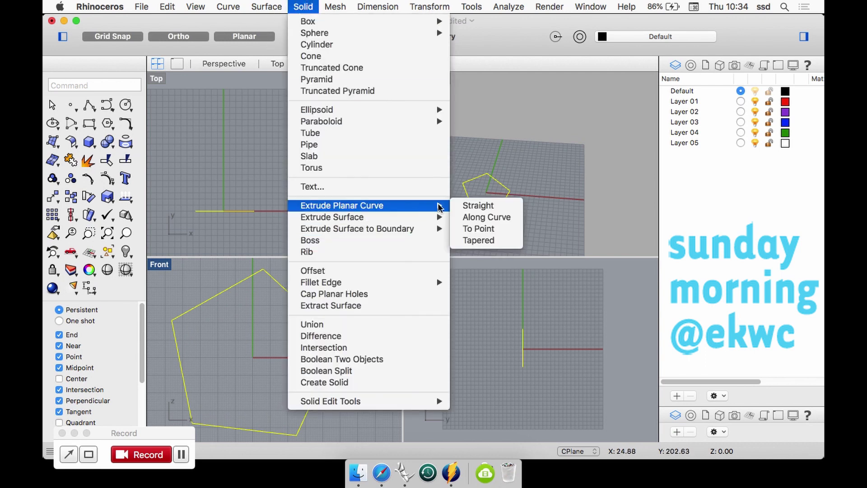
left_click(477, 205)
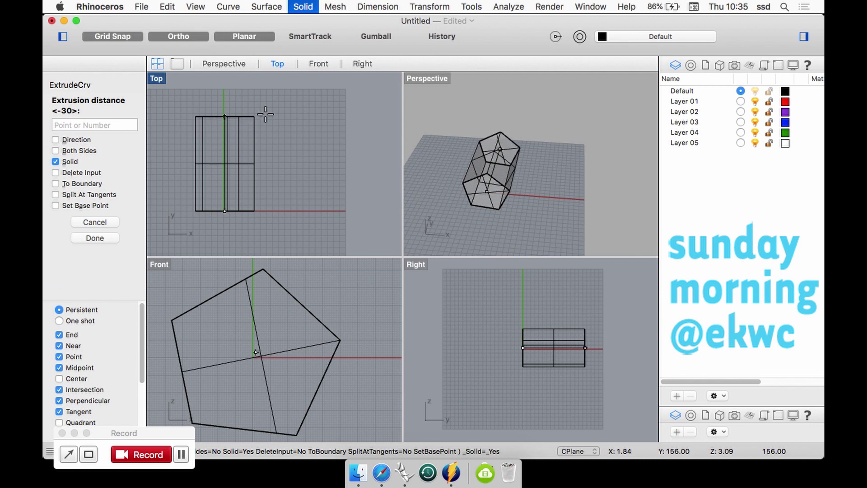
left_click(266, 113)
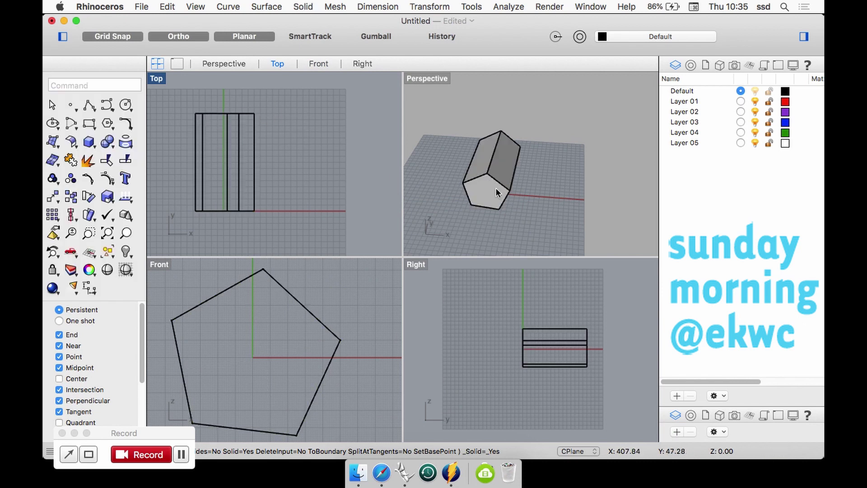
right_click_drag(452, 168, 573, 267)
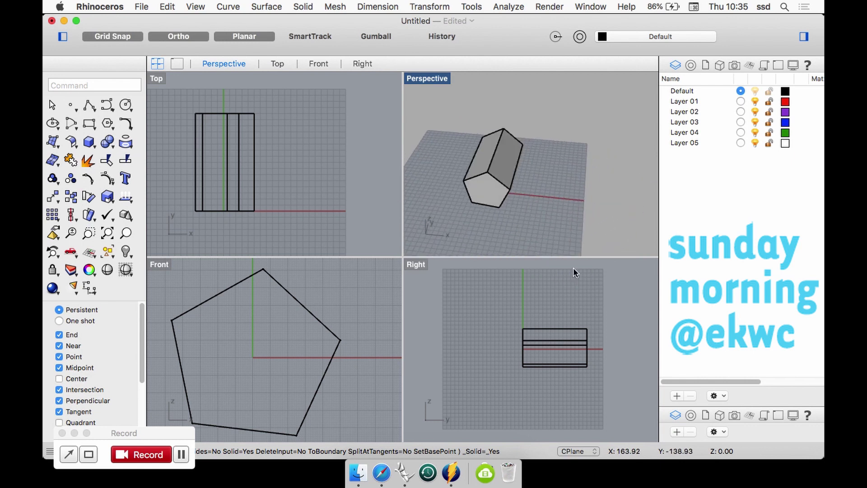
Step: Delete the extruded pentagonal solid, keeping its base curve
left_click(482, 190)
key("Delete")
mouse_move(482, 191)
right_mouse_down()
mouse_move(494, 209)
mouse_move(485, 189)
right_mouse_up()
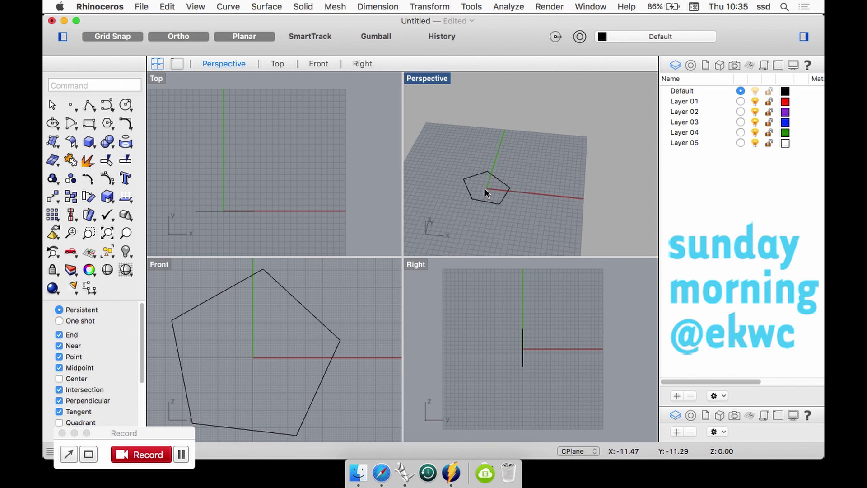
Step: Rotate the pentagon in the Front view about its lower-left corner so its base edge lies horizontal
left_click(495, 180)
scroll(301, 367, "down", 4)
right_click_drag(302, 367, 306, 334)
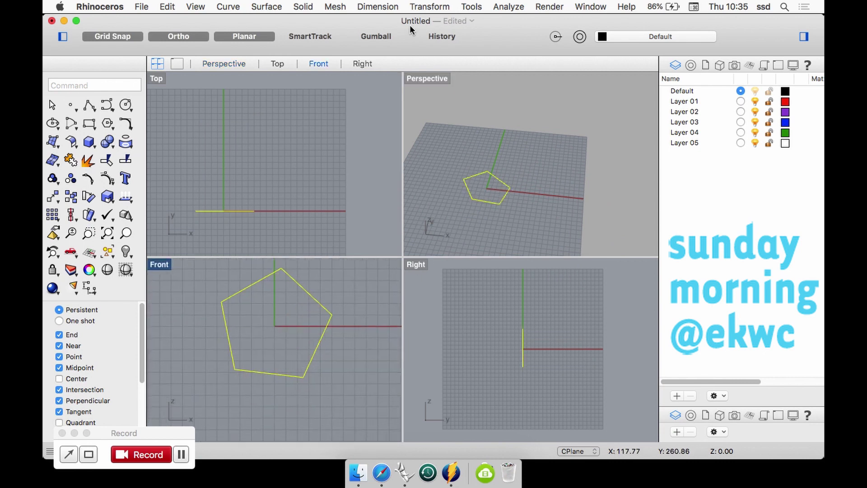
left_click(430, 6)
left_click(425, 45)
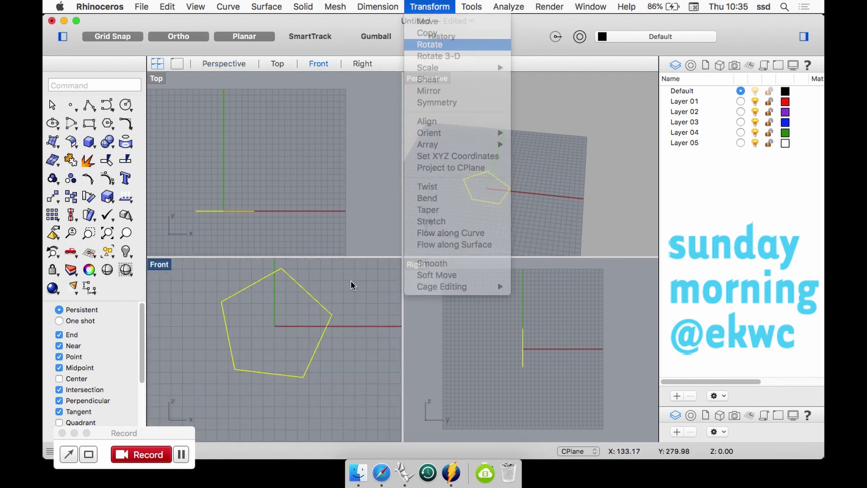
left_click(235, 370)
left_click(304, 376)
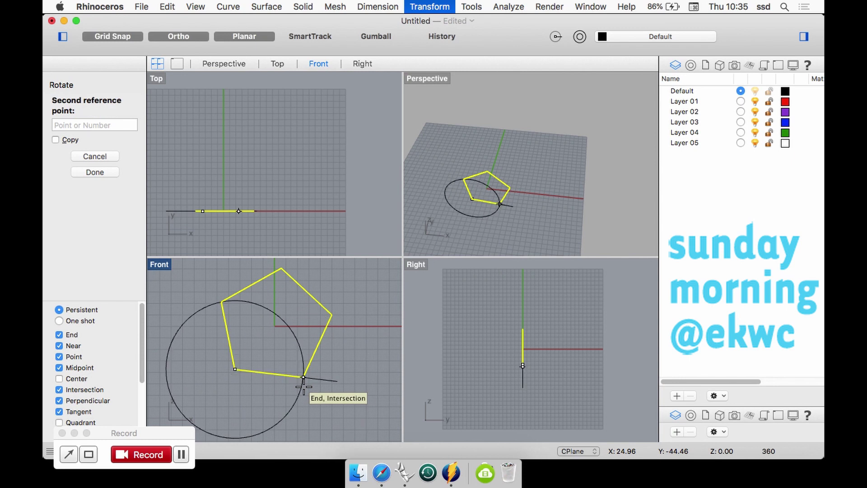
left_click(349, 364)
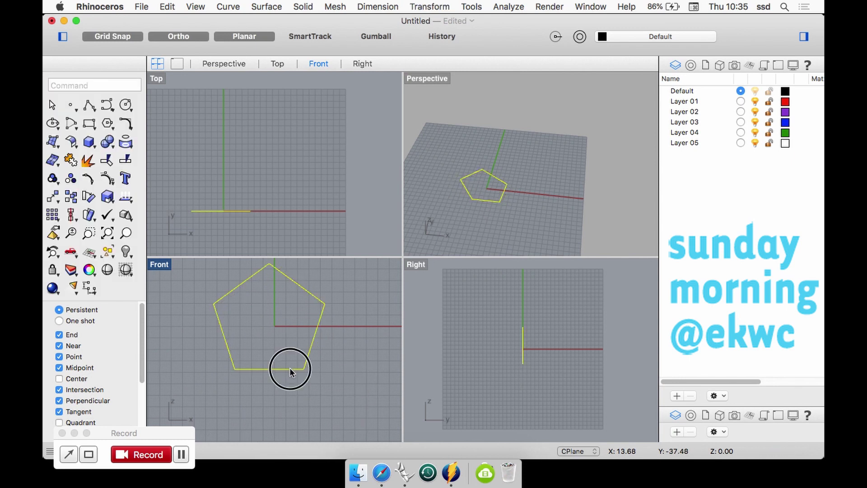
Step: Move the pentagon in the Front view so its lower-left corner snaps onto the origin
left_click_drag(290, 371, 330, 328)
left_click(323, 348)
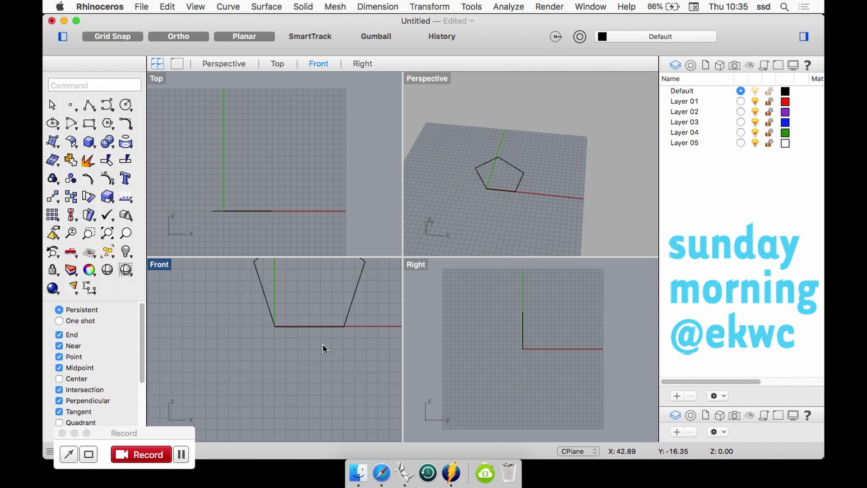
right_click_drag(323, 348, 301, 377)
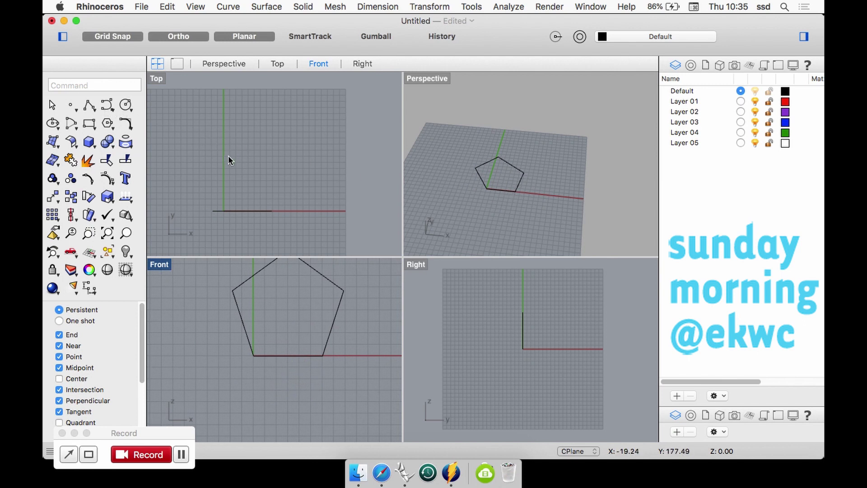
left_click(236, 211)
left_click(265, 180)
right_click_drag(265, 180, 288, 190)
scroll(313, 356, "down", 4)
right_click_drag(314, 354, 296, 389)
scroll(285, 334, "up", 2)
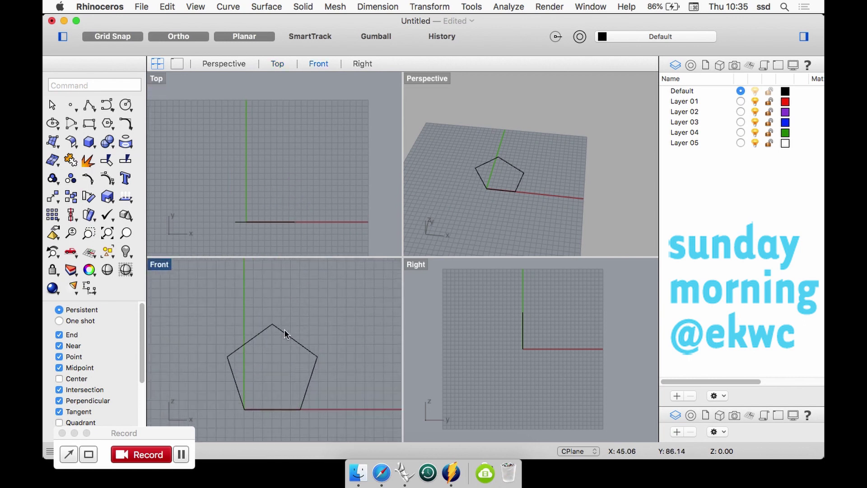
right_click_drag(285, 333, 295, 311)
Step: Extrude the pentagon as a tapered solid about 80 mm along the Y axis with a draft angle of 5
right_click_drag(549, 193, 520, 153)
left_click(487, 178)
right_click_drag(488, 178, 396, 83)
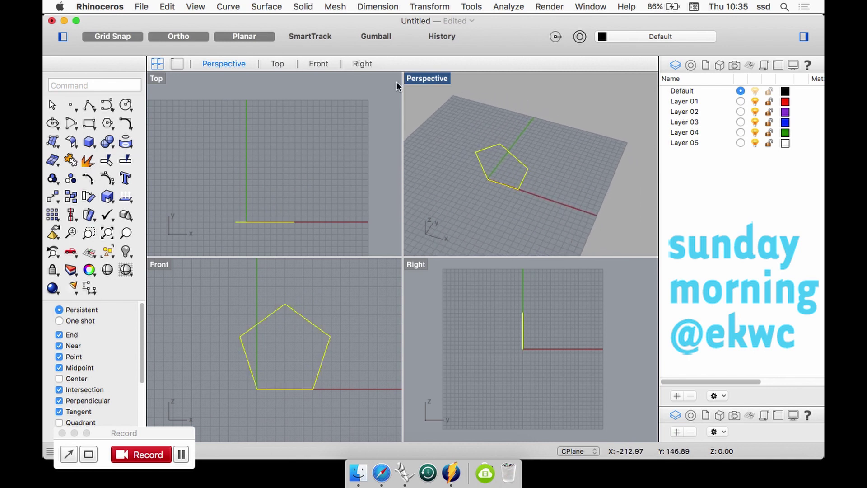
left_click(311, 6)
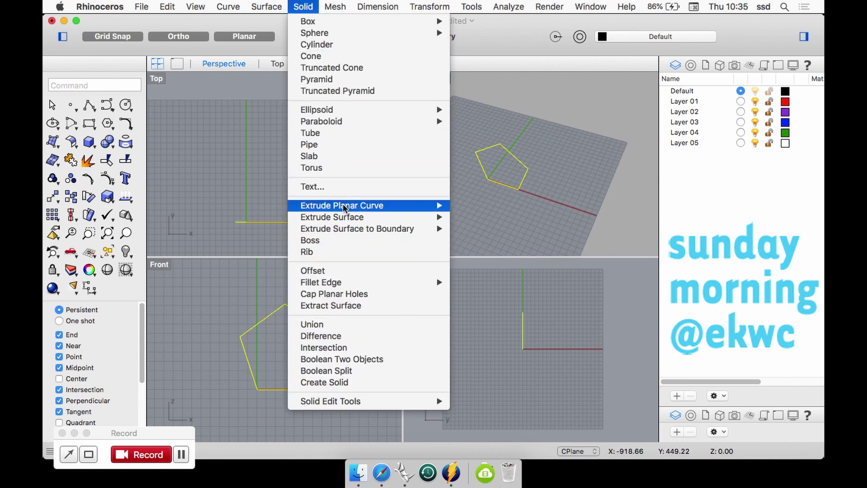
mouse_move(364, 206)
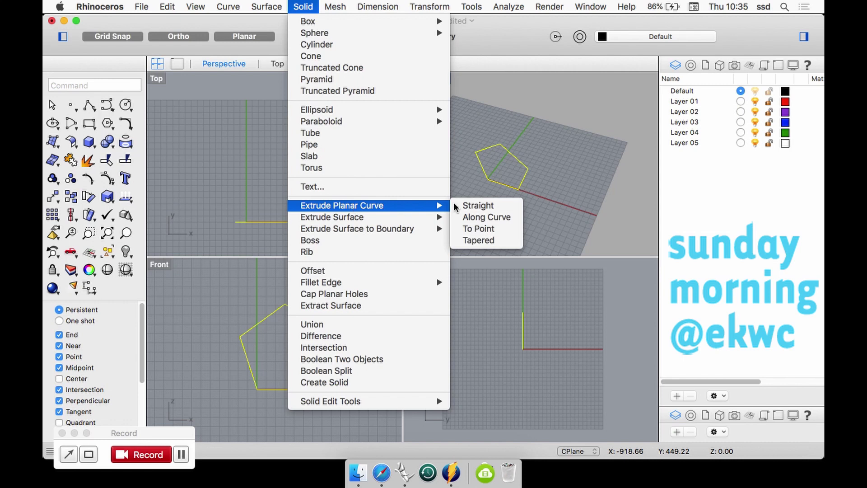
left_click(473, 242)
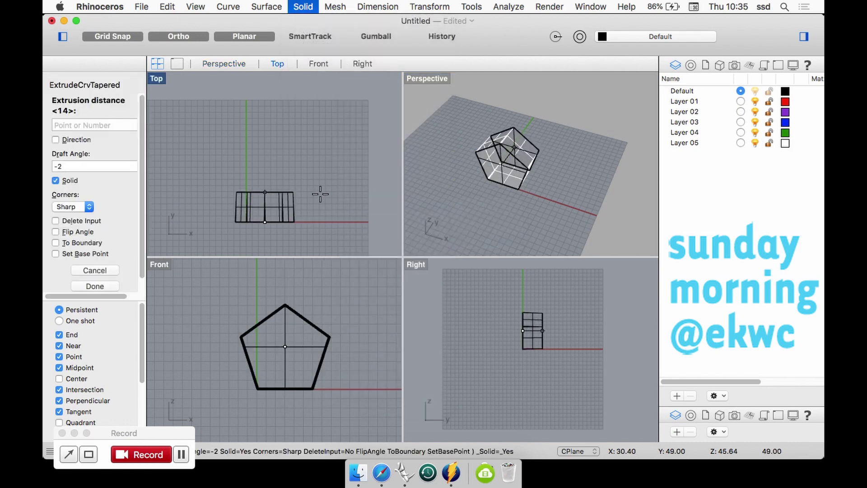
left_click(67, 167)
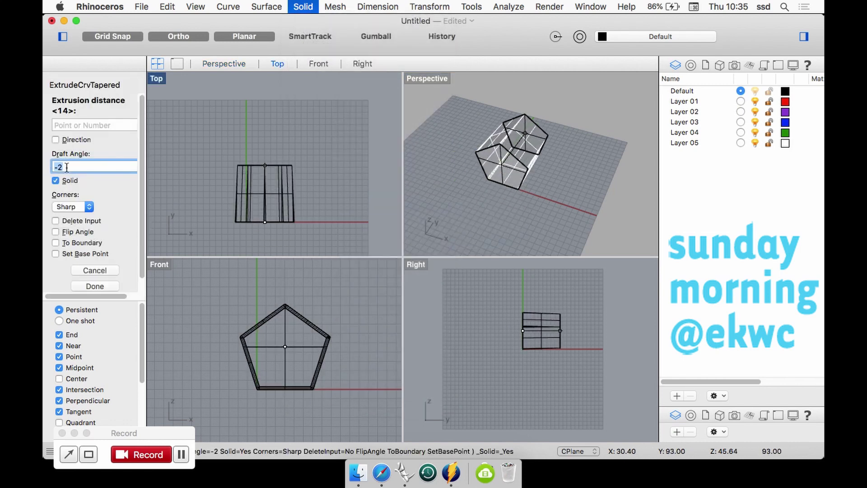
type("5")
key("Return")
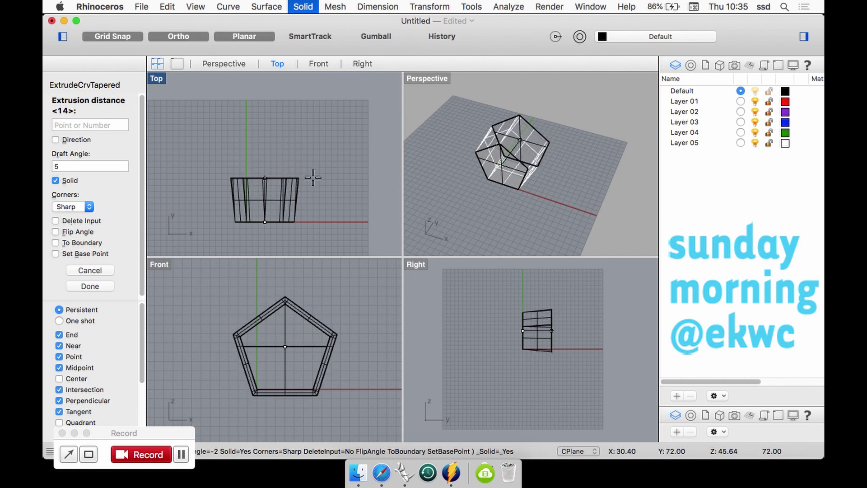
scroll(312, 172, "up", 5)
left_click(313, 169)
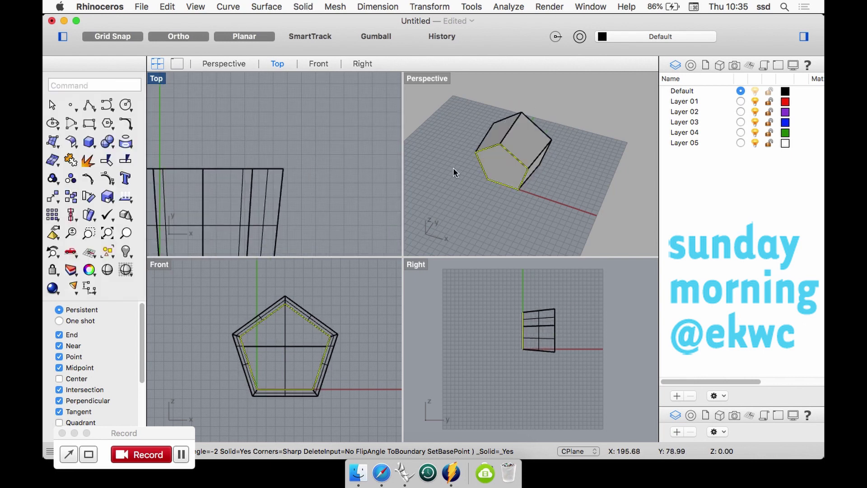
Step: Copy the tapered solid and its base curve along the Y axis so the copy stacks end to end on the original
mouse_move(454, 167)
right_mouse_down()
mouse_move(511, 213)
mouse_move(519, 240)
mouse_move(506, 256)
mouse_move(523, 242)
mouse_move(519, 85)
mouse_move(519, 248)
mouse_move(502, 119)
right_mouse_up()
scroll(253, 184, "down", 4)
right_click_drag(255, 186, 298, 174)
left_click(296, 177)
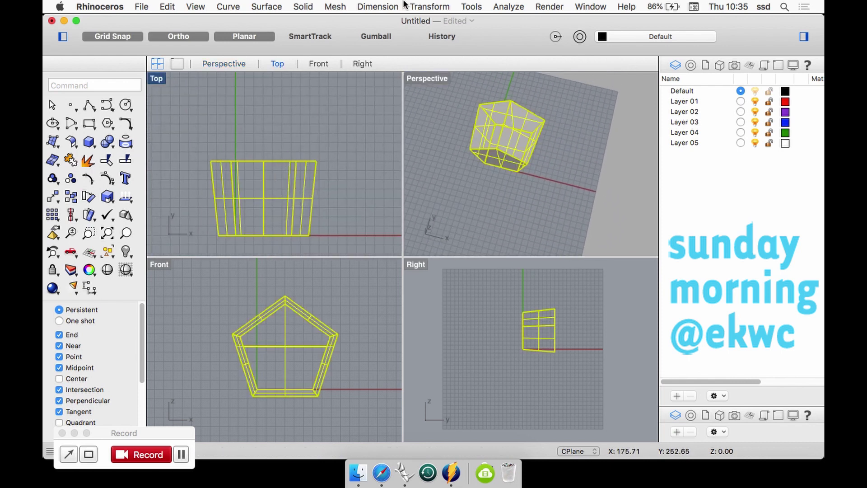
left_click(382, 36)
left_click_drag(300, 199, 301, 127)
Step: Select both stacked tapered solids and join them with Boolean Union, checking the selection in Perspective
right_click_drag(506, 190, 450, 120)
left_click_drag(537, 210, 491, 102)
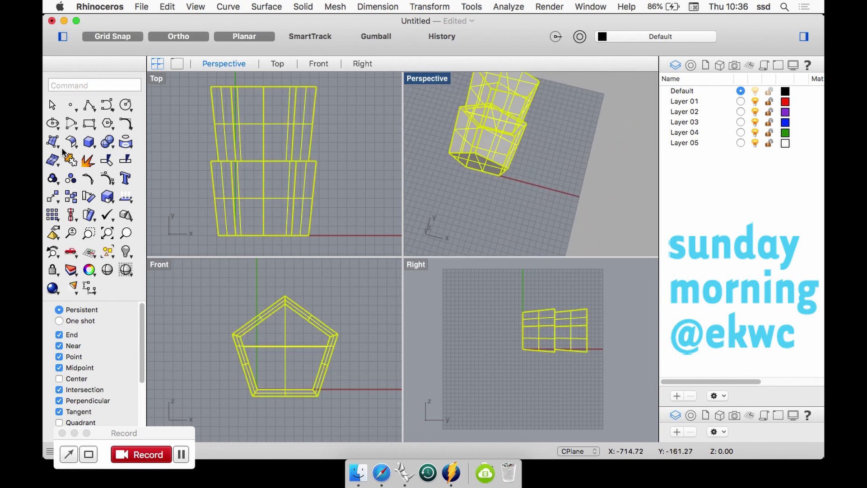
left_click(104, 138)
left_click(474, 212)
left_click(506, 166)
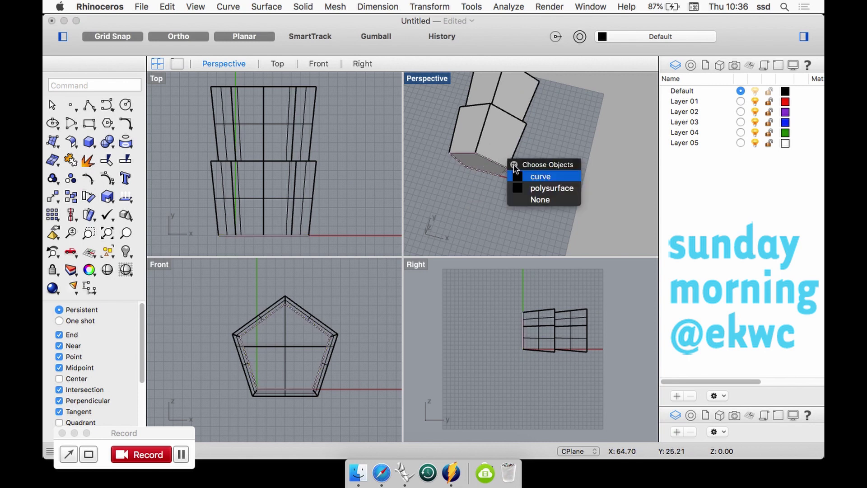
left_click(499, 133)
left_click(544, 152)
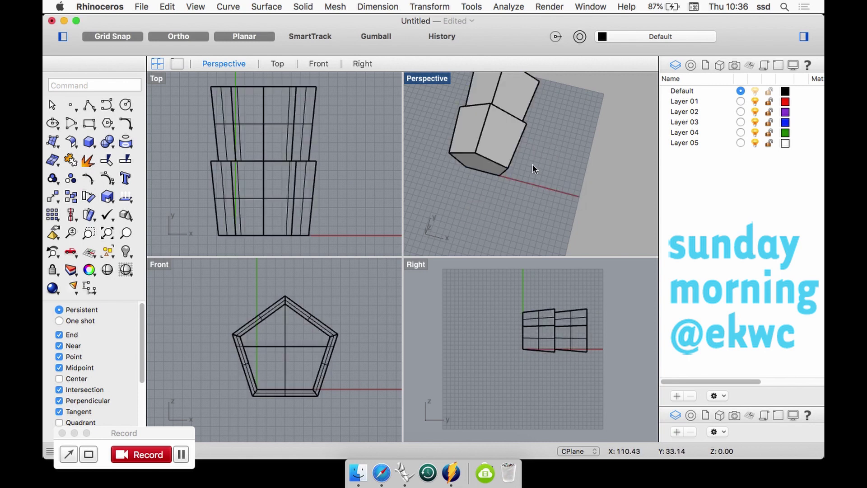
Step: Undo the union, the stacked copy and the tapered extrusion, back to the bare pentagon curve
key("super+a")
key("super+z")
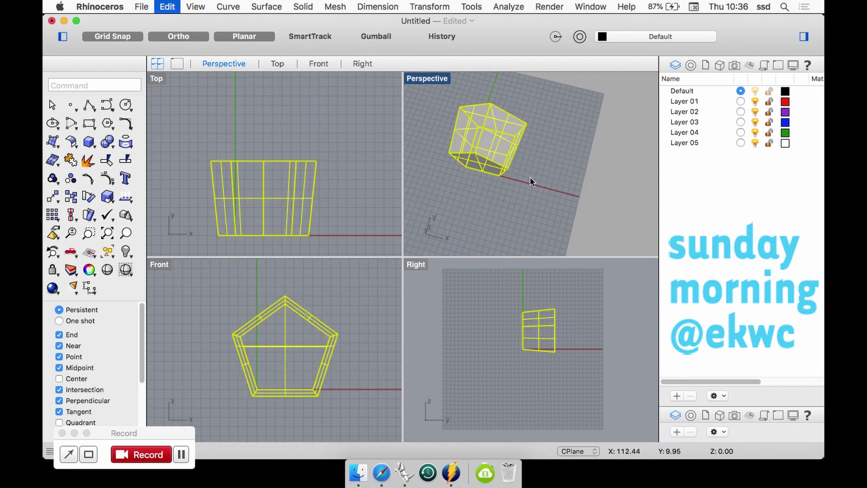
key("super+z")
Step: Delete the pentagon curve to empty the model
right_click_drag(528, 188, 500, 171)
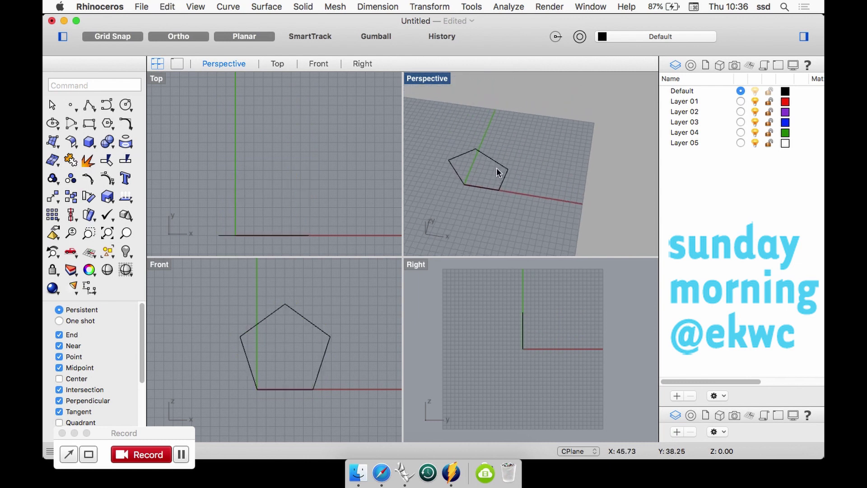
left_click(500, 168)
key("Delete")
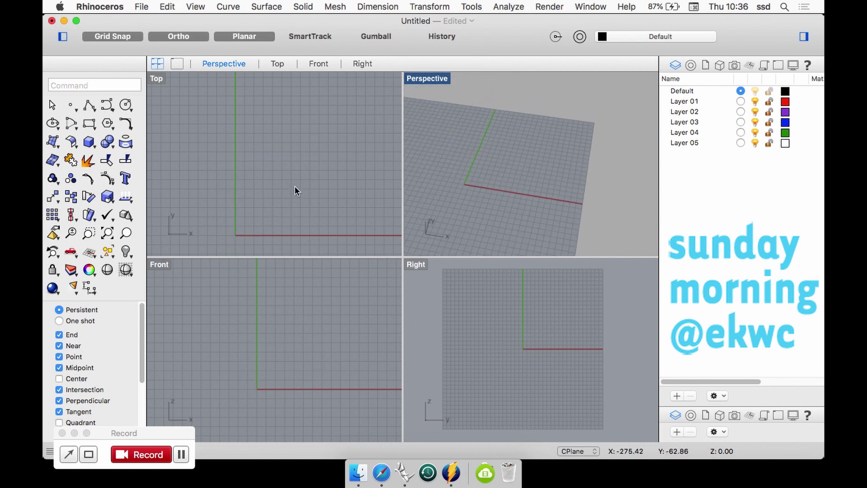